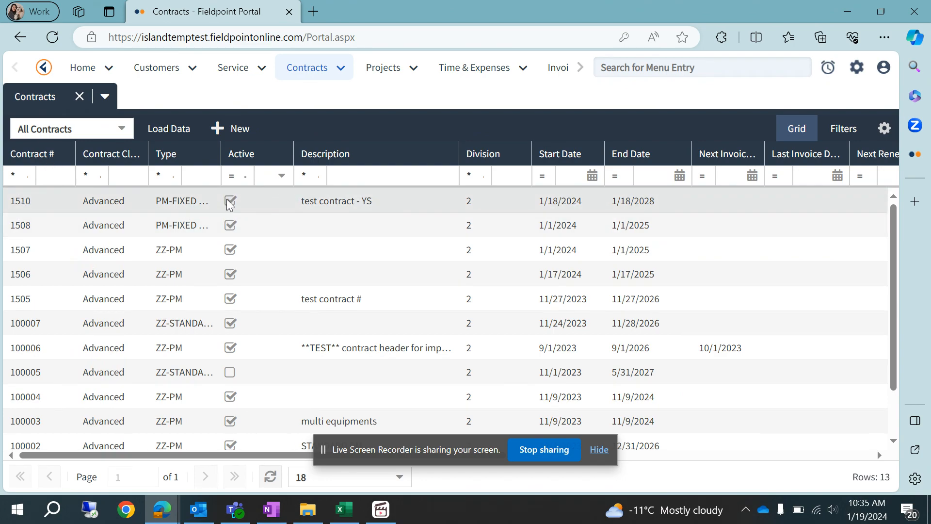
# Step: Open contract 1510 and check its billing customer and address codes against the CompanyCode and AddressCode in the Excel equipment import template
pyautogui.doubleClick(288, 201)
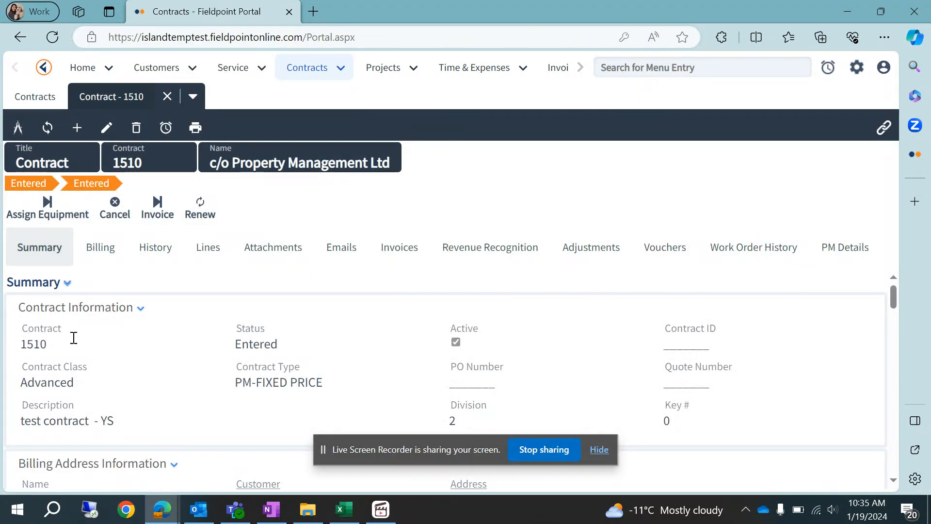
pyautogui.scroll(-3, 110, 352)
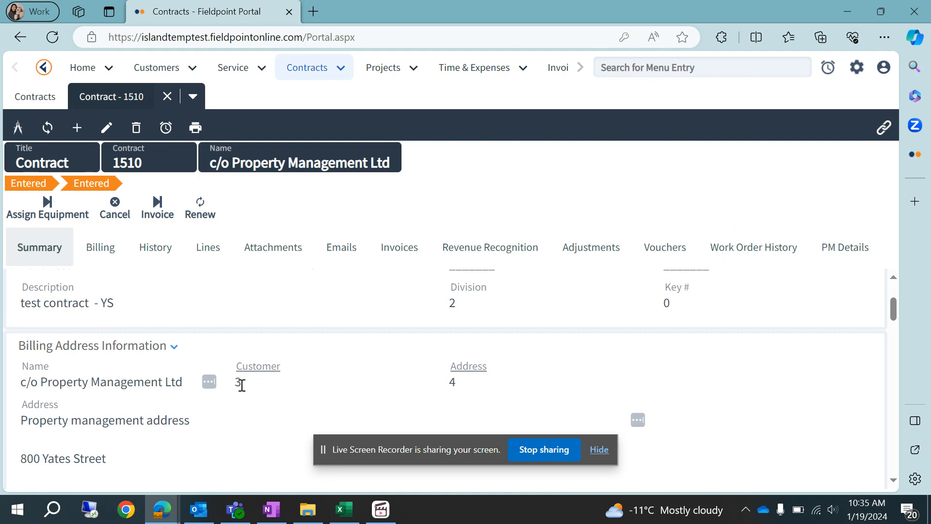
pyautogui.click(345, 515)
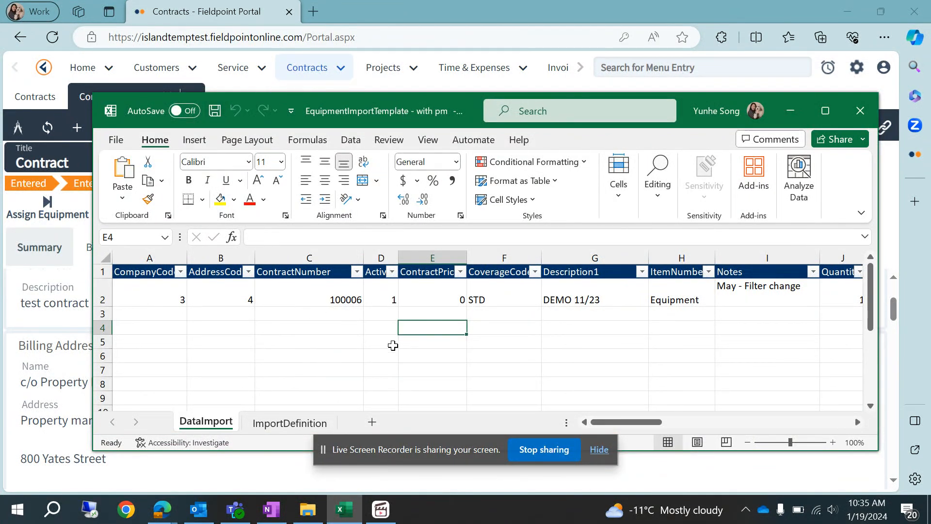
pyautogui.click(147, 285)
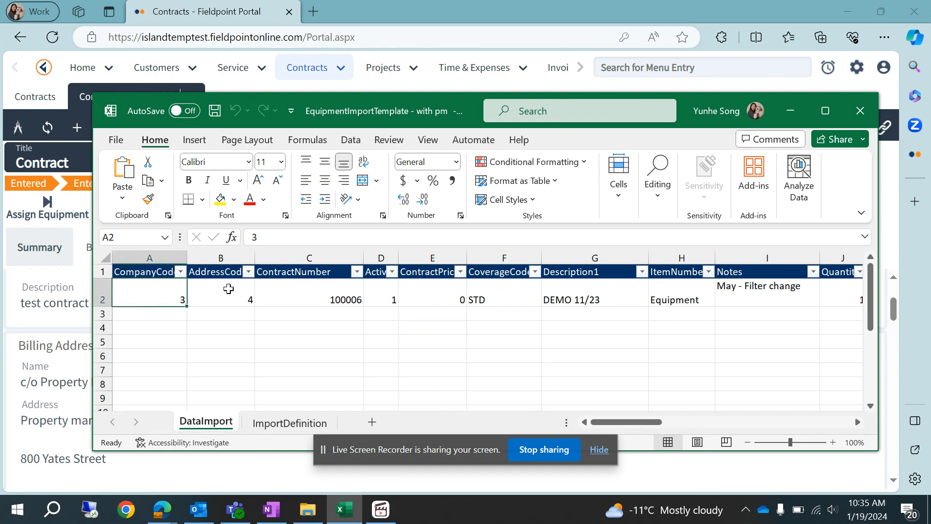
pyautogui.click(234, 289)
# Step: Set the ContractNumber in row 2 to 1510 and widen the Active column to show its full heading
pyautogui.click(301, 298)
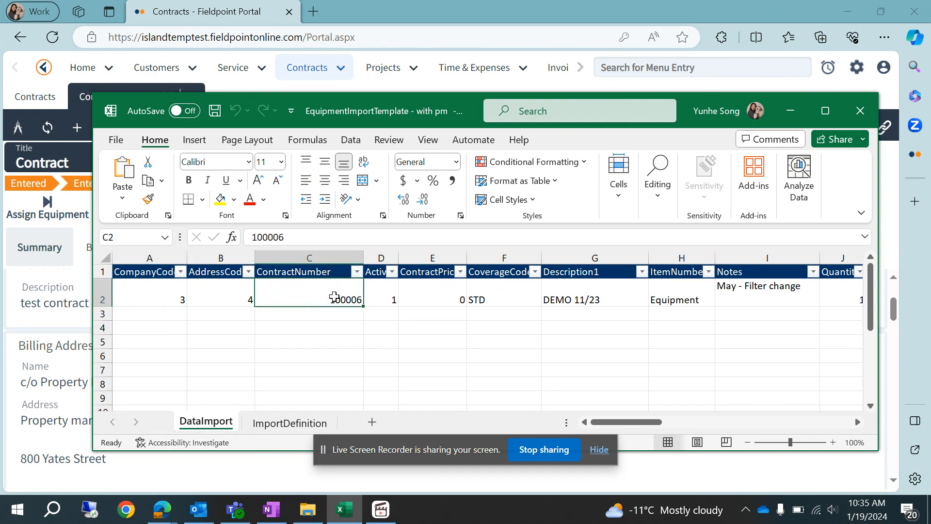
pyautogui.moveTo(296, 237); pyautogui.dragTo(252, 238)
pyautogui.press('BackSpace')
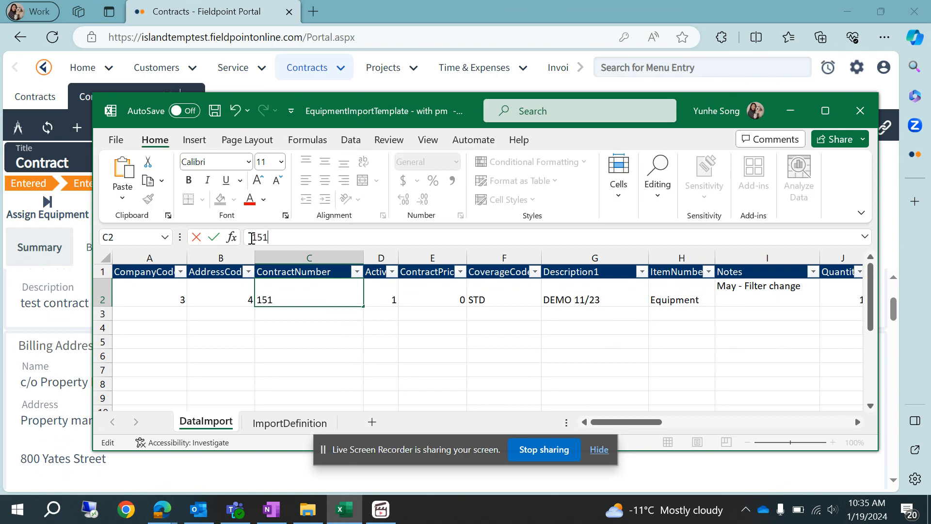
pyautogui.click(380, 293)
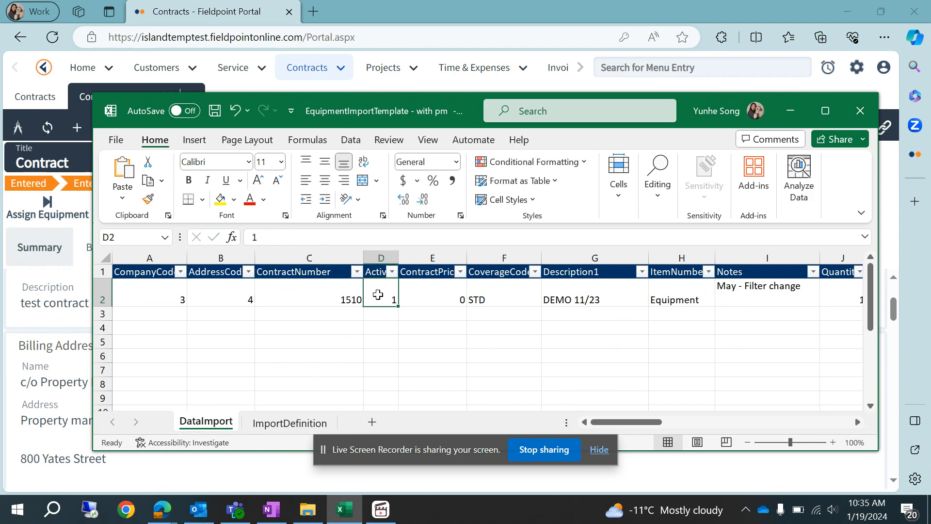
pyautogui.moveTo(399, 257); pyautogui.dragTo(418, 257)
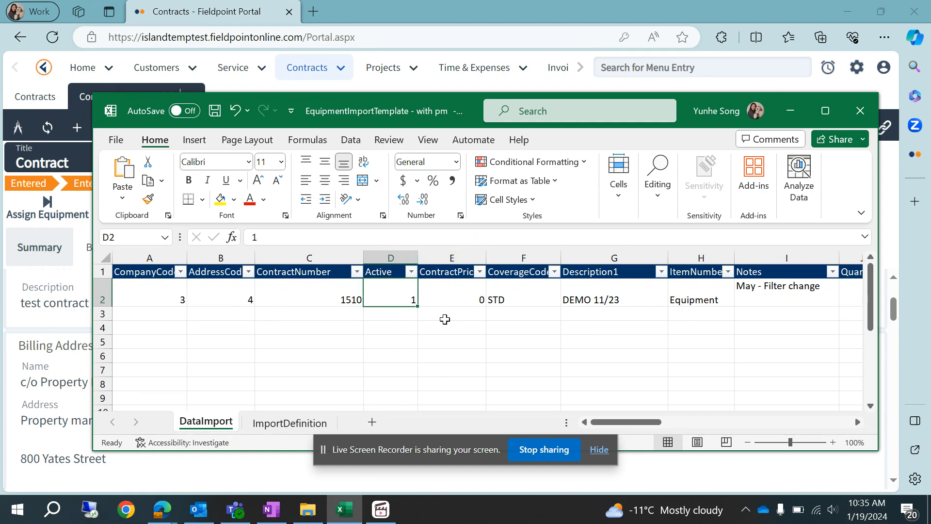
pyautogui.click(444, 299)
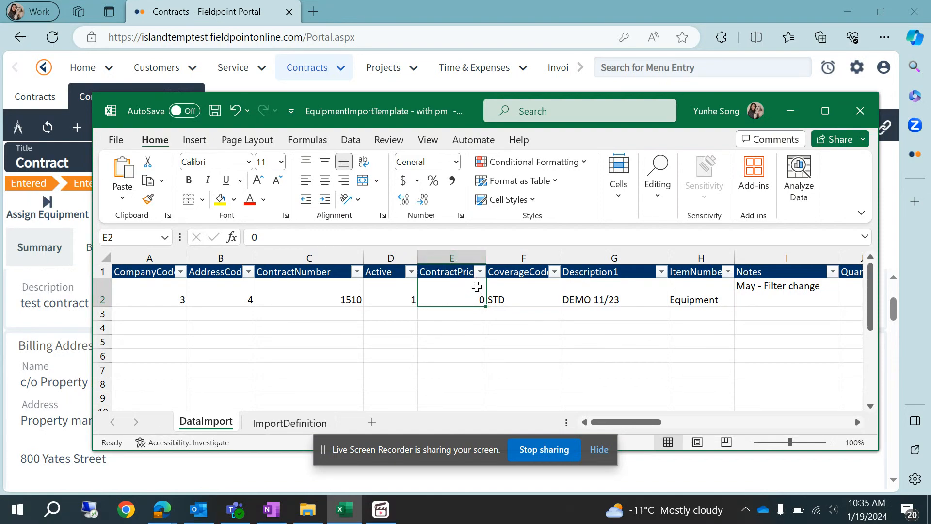
# Step: Replace the Description1 text in row 2 with "uploadtest 1/19" and widen the ItemNumber column to show its full heading
pyautogui.click(589, 290)
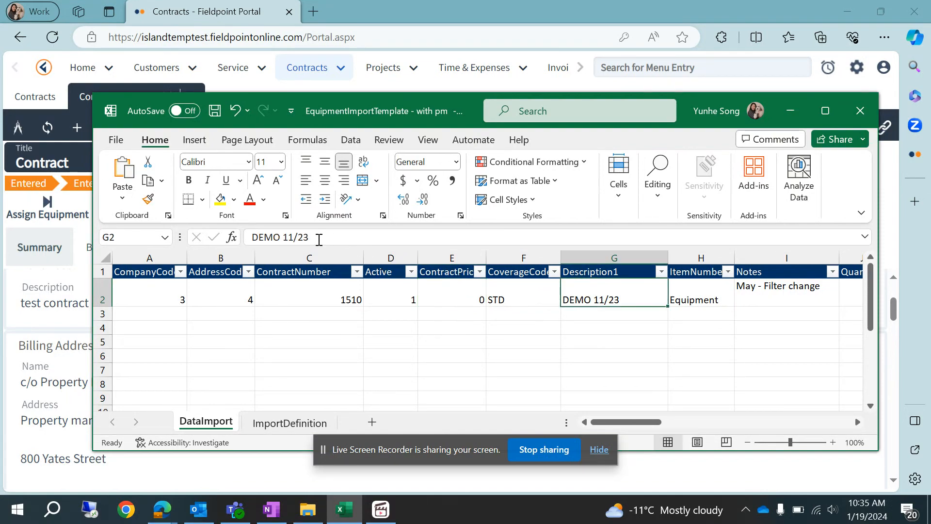
pyautogui.moveTo(318, 240); pyautogui.dragTo(248, 237)
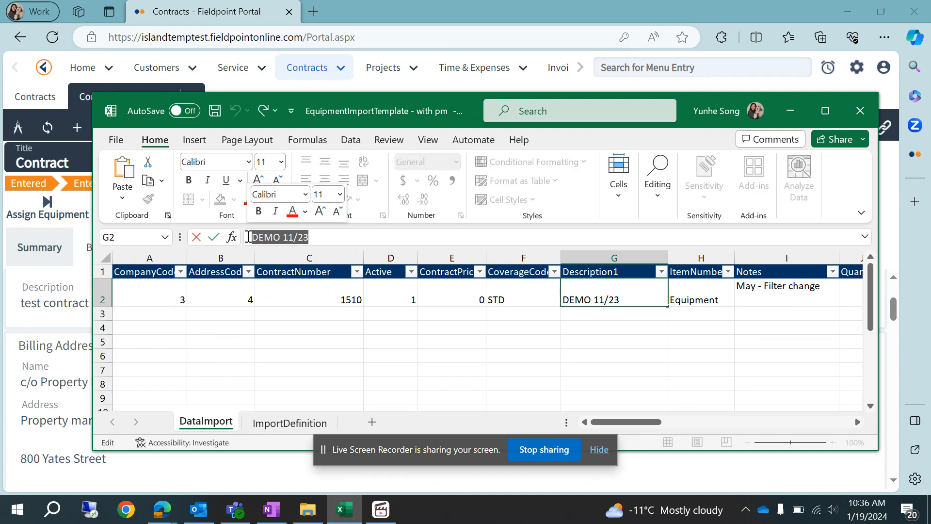
pyautogui.write('upf')
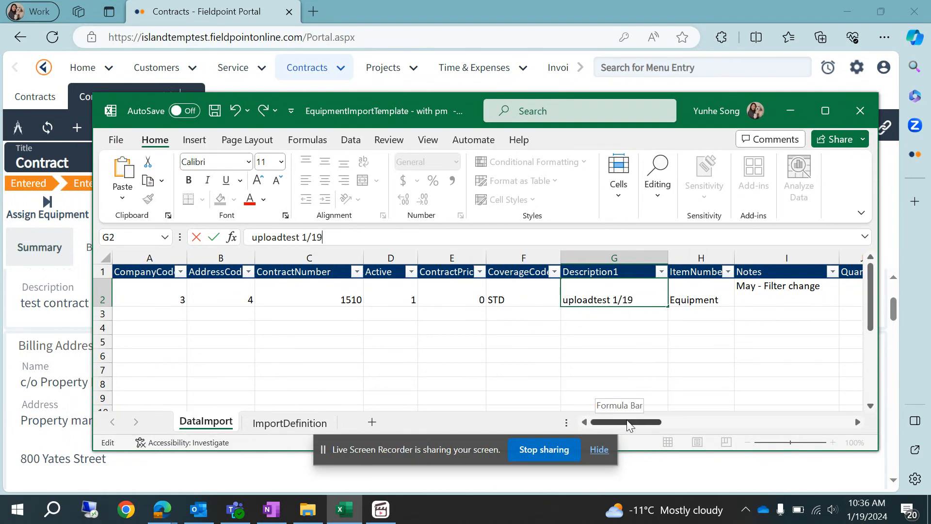
pyautogui.moveTo(638, 421); pyautogui.dragTo(650, 422)
pyautogui.click(457, 298)
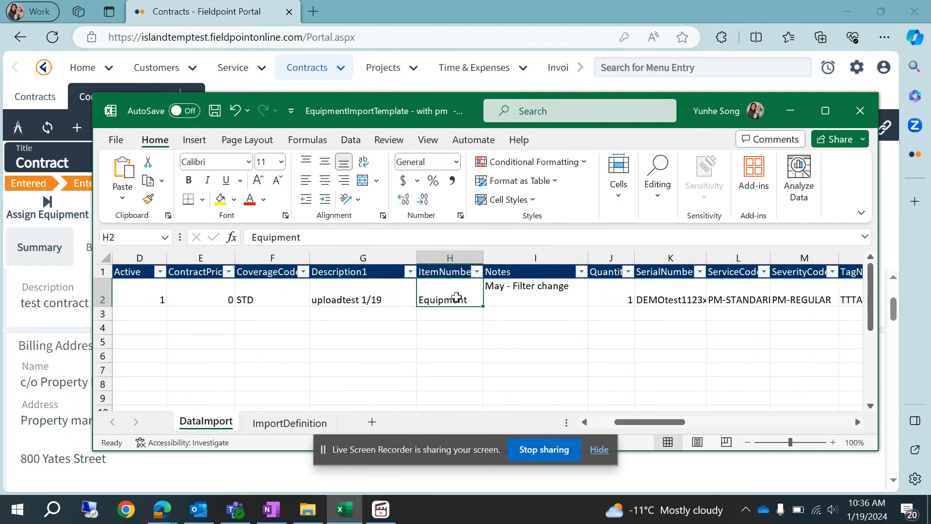
pyautogui.moveTo(483, 258); pyautogui.dragTo(525, 258)
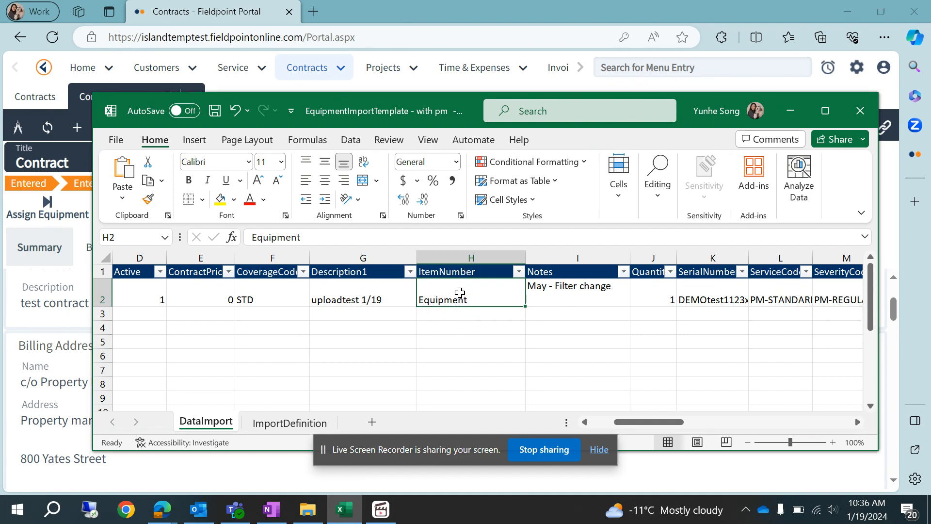
# Step: Replace the Notes text of the equipment in row 2 with "TESTTESTTEST123"
pyautogui.click(558, 293)
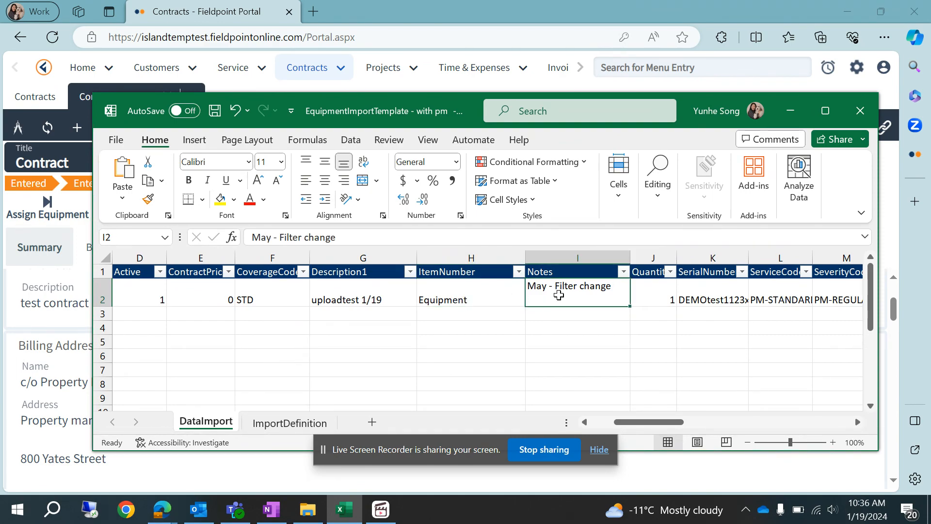
pyautogui.moveTo(373, 238); pyautogui.dragTo(248, 237)
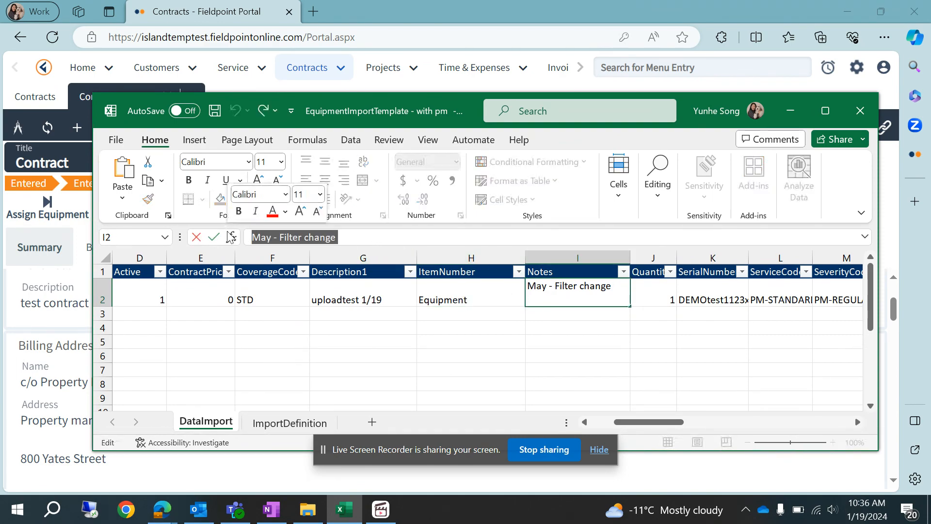
pyautogui.write('TESTTESTTEST123')
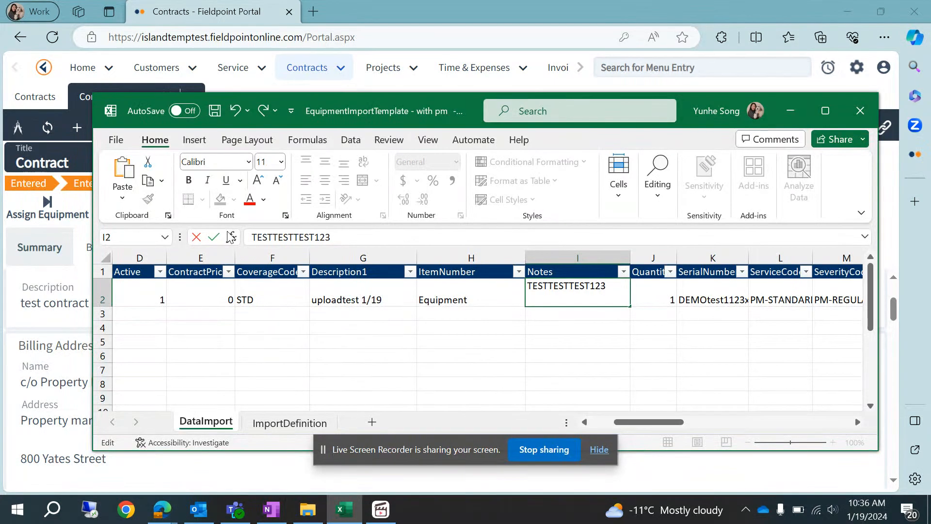
pyautogui.click(650, 299)
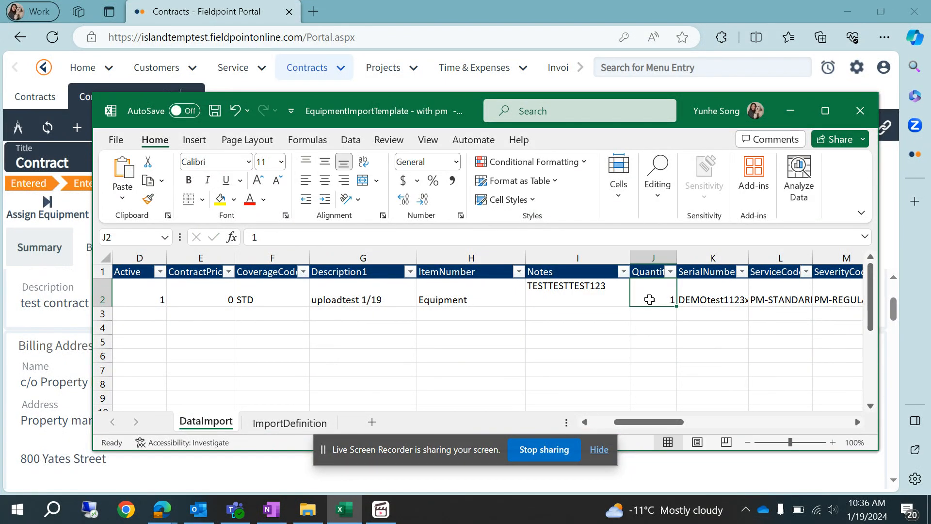
# Step: Change the equipment's SerialNumber in row 2 to "DEMOtest1192024", keeping the DEMO prefix
pyautogui.click(708, 299)
pyautogui.moveTo(359, 241); pyautogui.dragTo(282, 243)
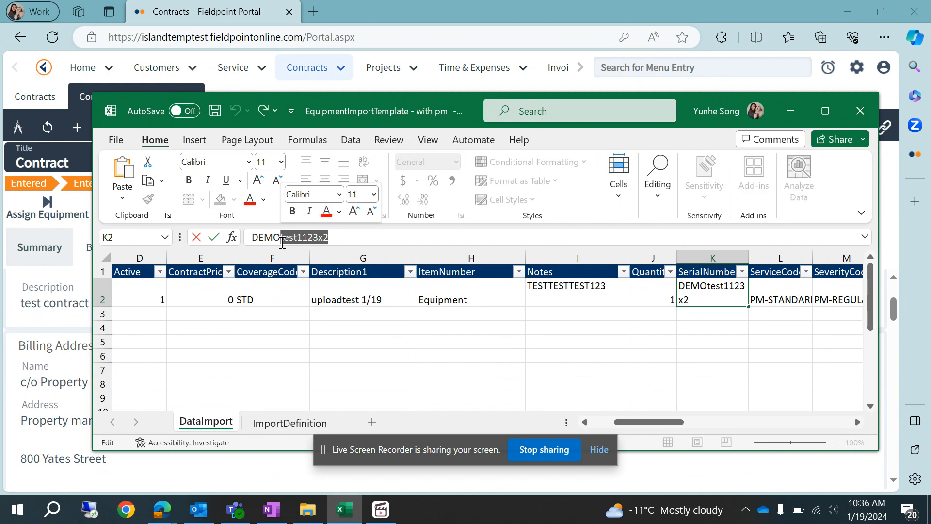
pyautogui.write('test')
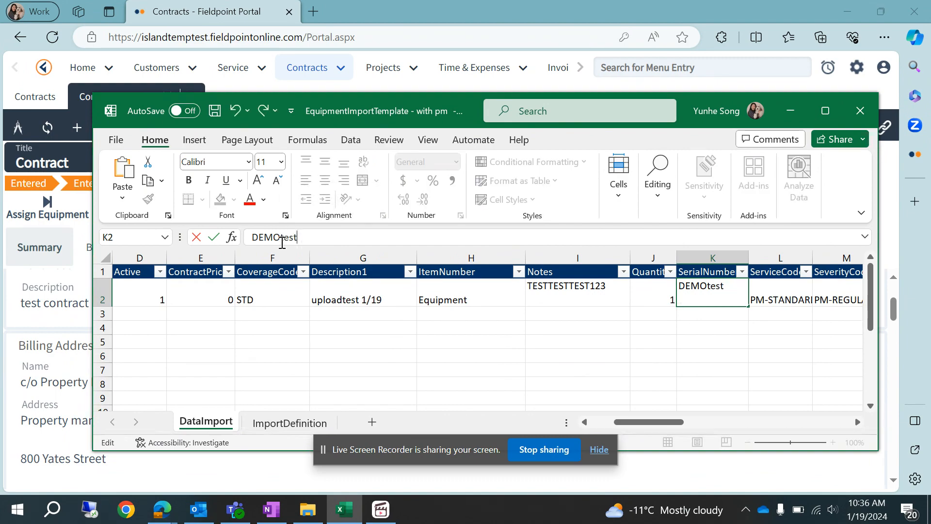
pyautogui.write('1192024')
pyautogui.click(788, 301)
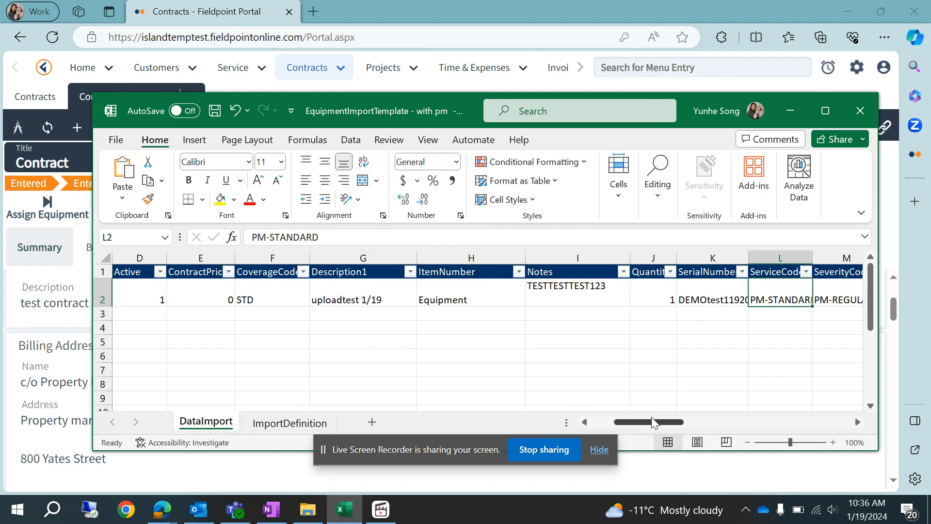
# Step: Replace the equipment's TagNumber in row 2 with "TEST1192024"
pyautogui.moveTo(652, 418); pyautogui.dragTo(666, 421)
pyautogui.click(642, 299)
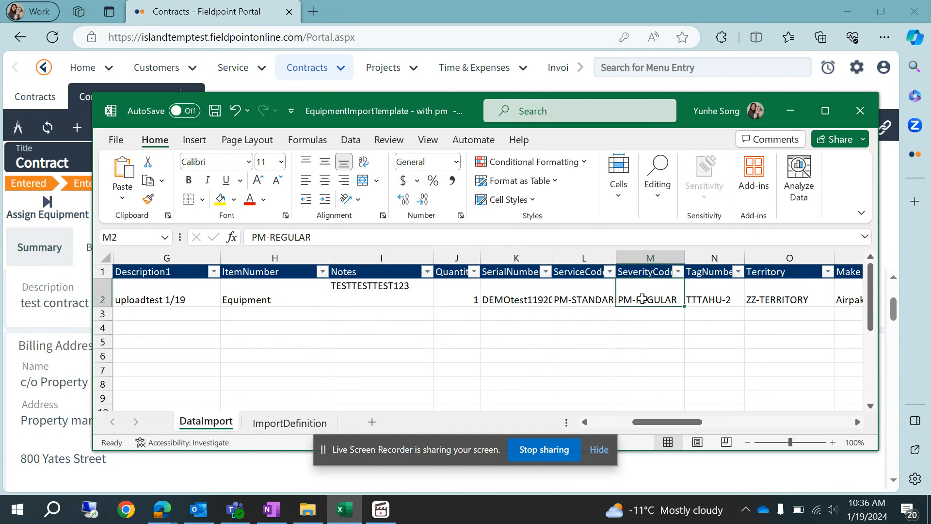
pyautogui.click(714, 301)
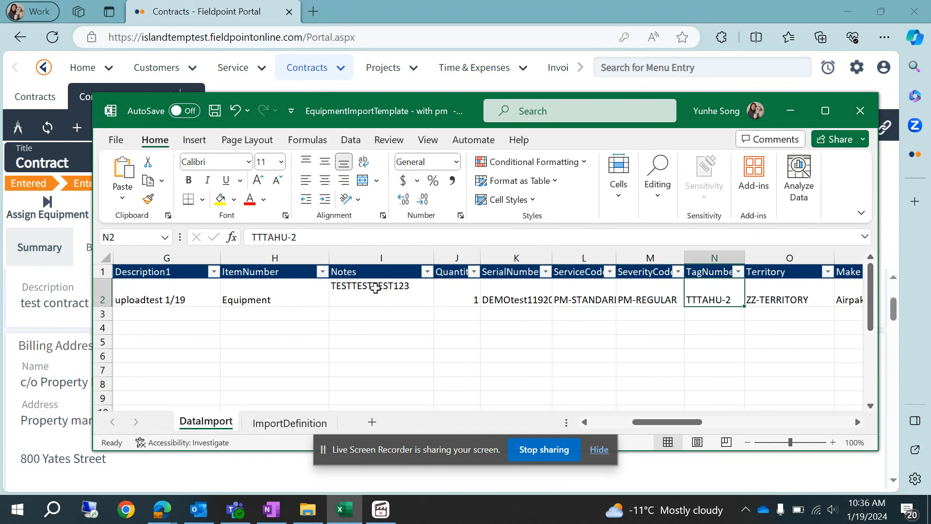
pyautogui.moveTo(312, 238); pyautogui.dragTo(254, 239)
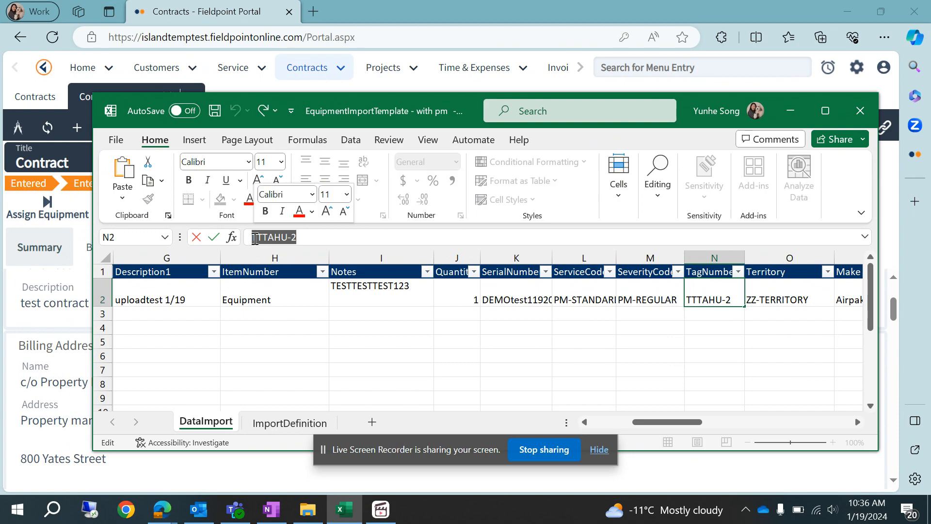
pyautogui.write('TEST')
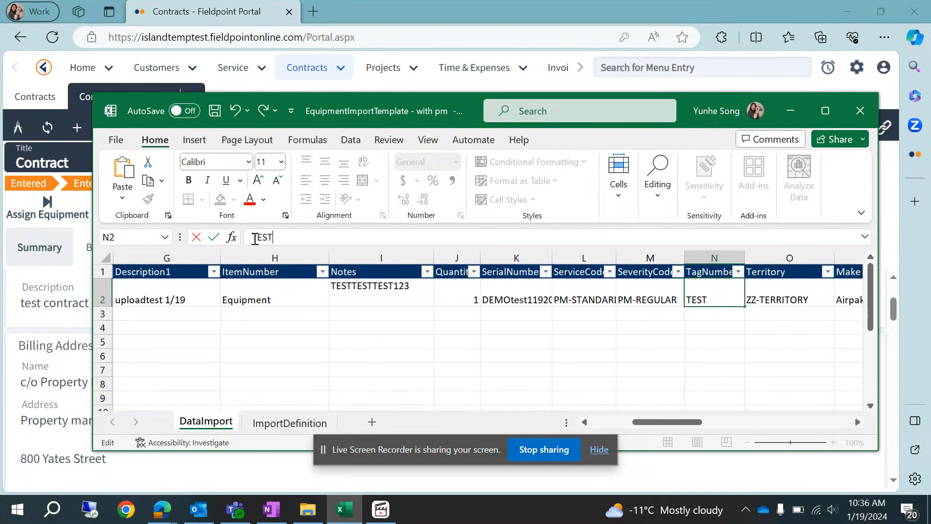
pyautogui.write('1192024')
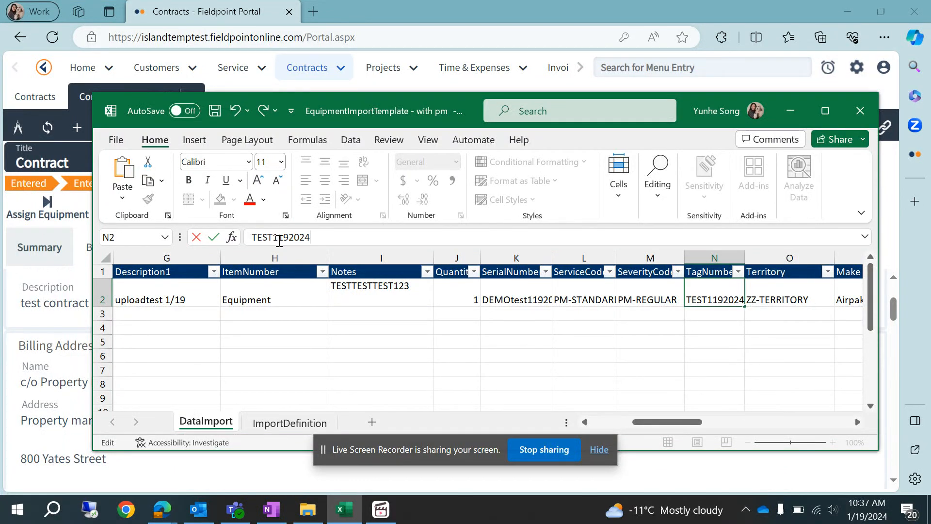
# Step: Add "test" before the equipment's Make in row 2 so that it reads "test Airpak Air"
pyautogui.moveTo(683, 423); pyautogui.dragTo(712, 421)
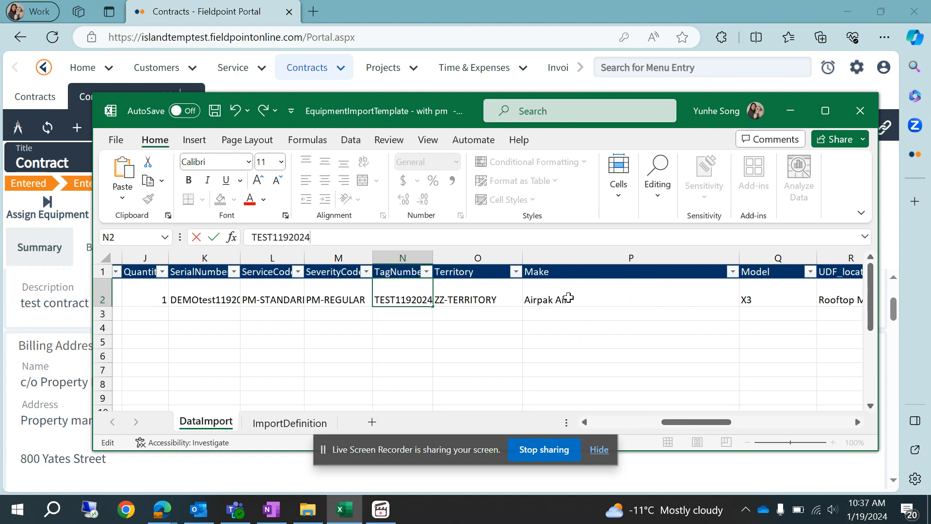
pyautogui.click(565, 297)
pyautogui.moveTo(296, 236); pyautogui.dragTo(253, 238)
pyautogui.click(259, 238)
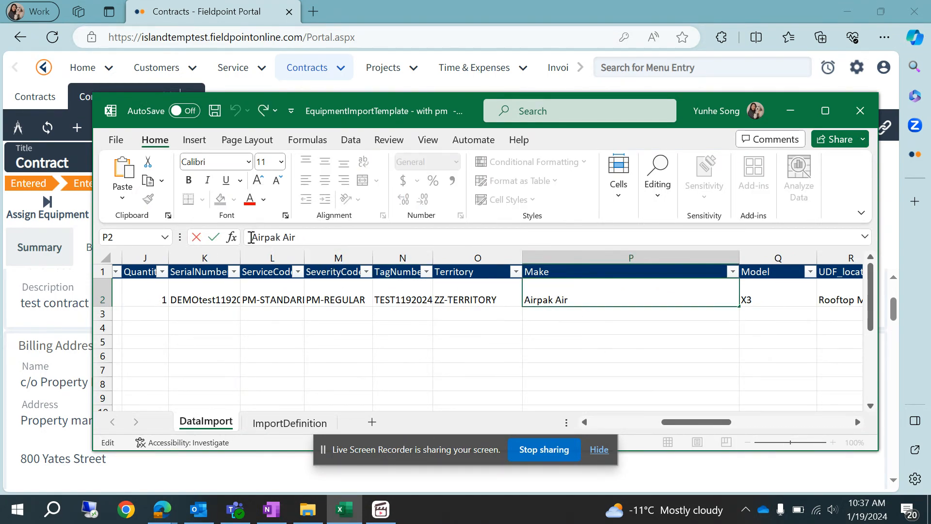
pyautogui.write('test')
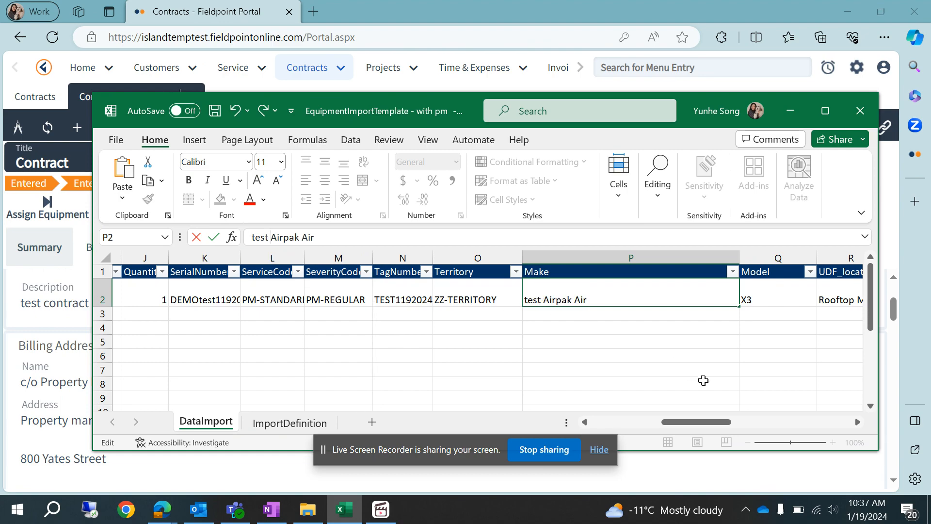
# Step: Add "test" before the equipment's Model in row 2 so that it reads "test X3"
pyautogui.moveTo(681, 427); pyautogui.dragTo(691, 422)
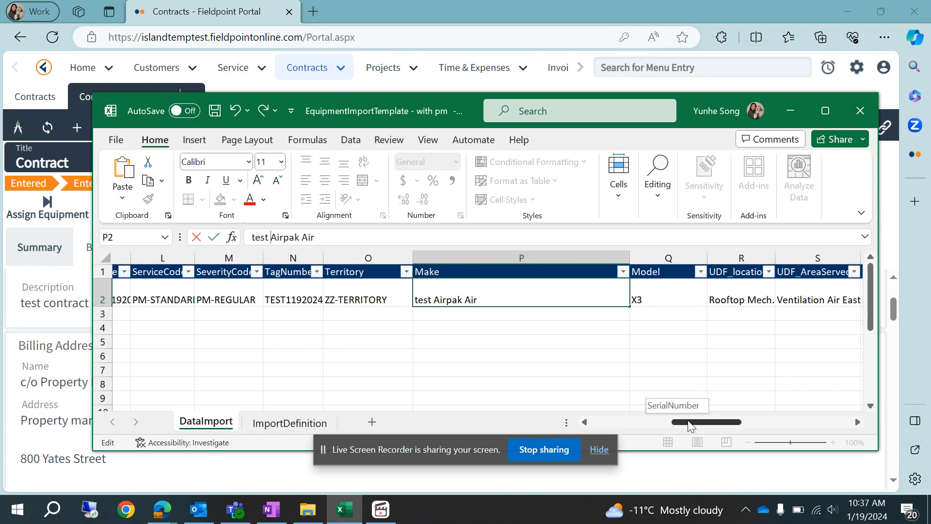
pyautogui.click(672, 301)
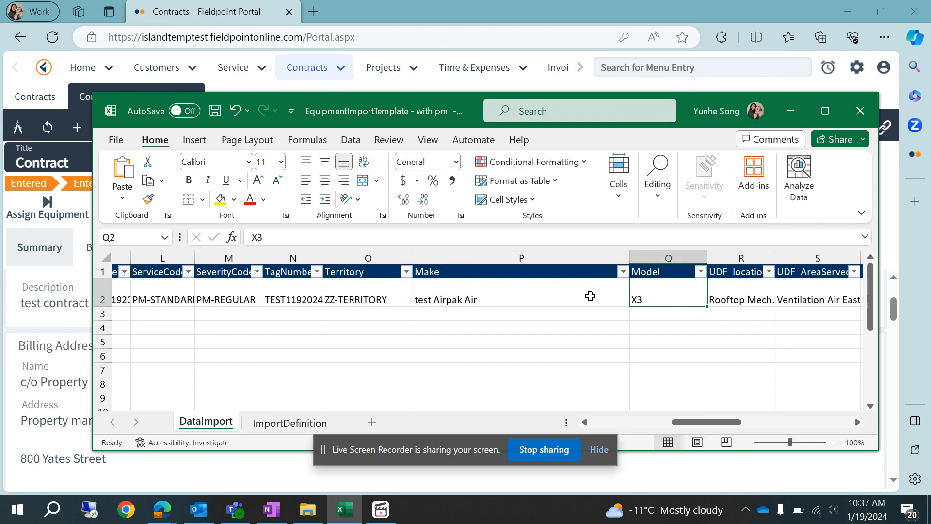
pyautogui.click(253, 237)
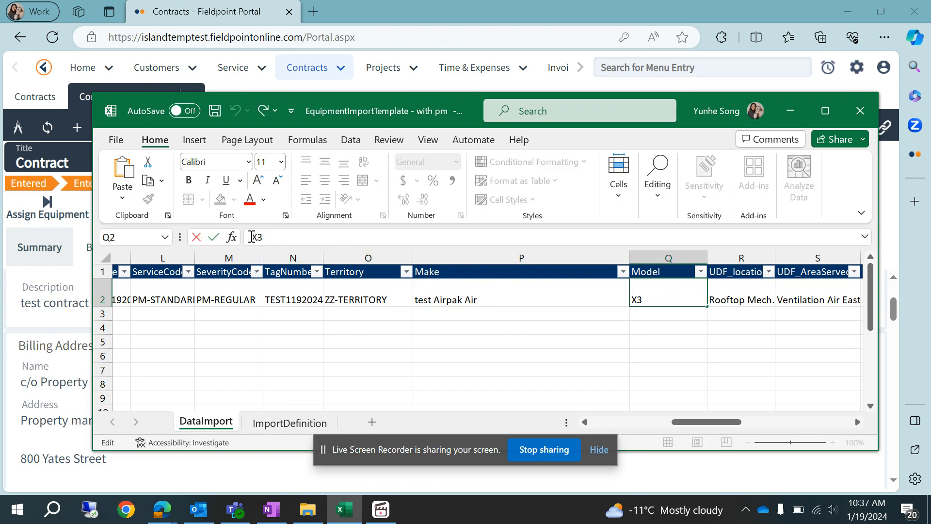
pyautogui.write('test')
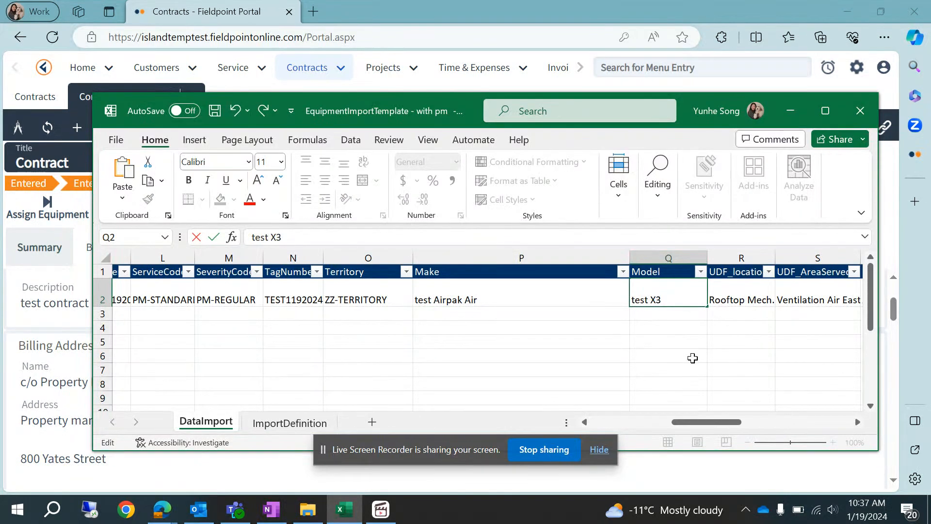
pyautogui.moveTo(706, 427); pyautogui.dragTo(734, 416)
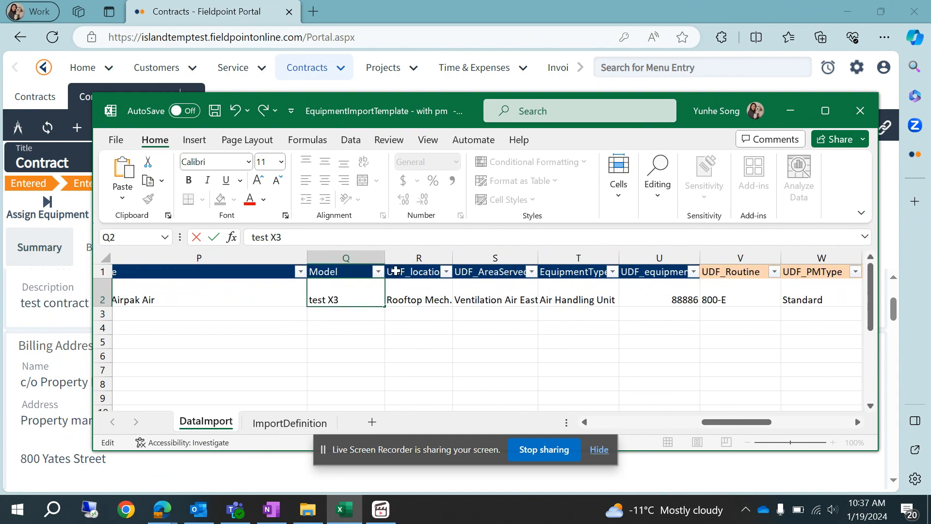
pyautogui.click(432, 290)
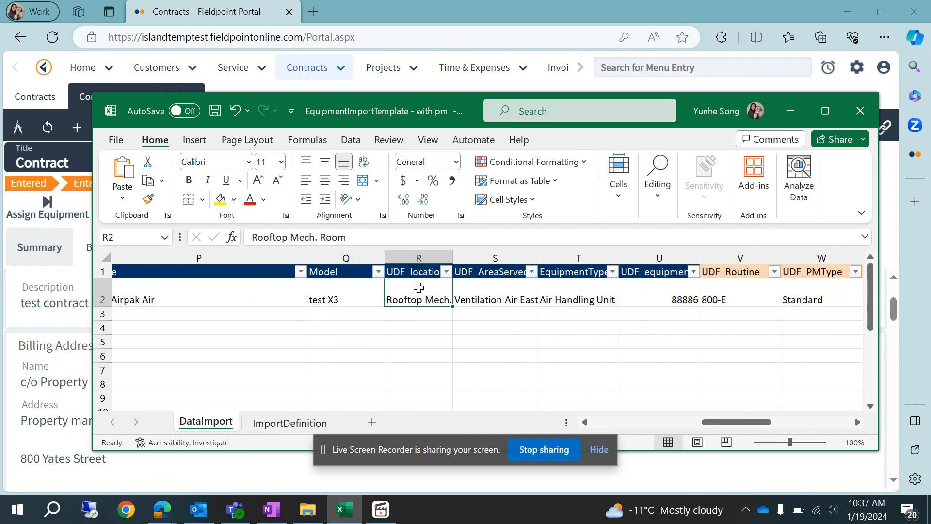
# Step: Add "test" before the location and area served values in row 2, giving "test Rooftop Mech. Room" and "test Ventilation Air East"
pyautogui.click(252, 236)
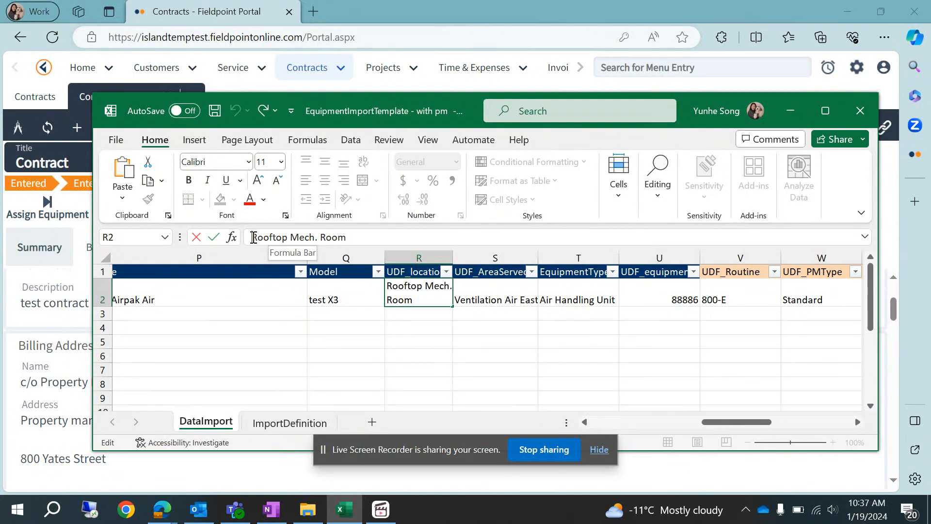
pyautogui.write('test')
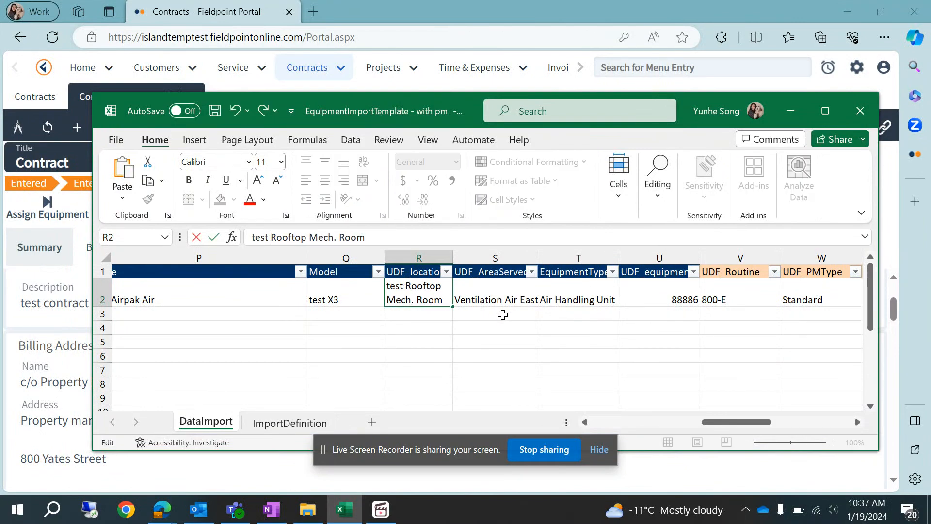
pyautogui.click(504, 294)
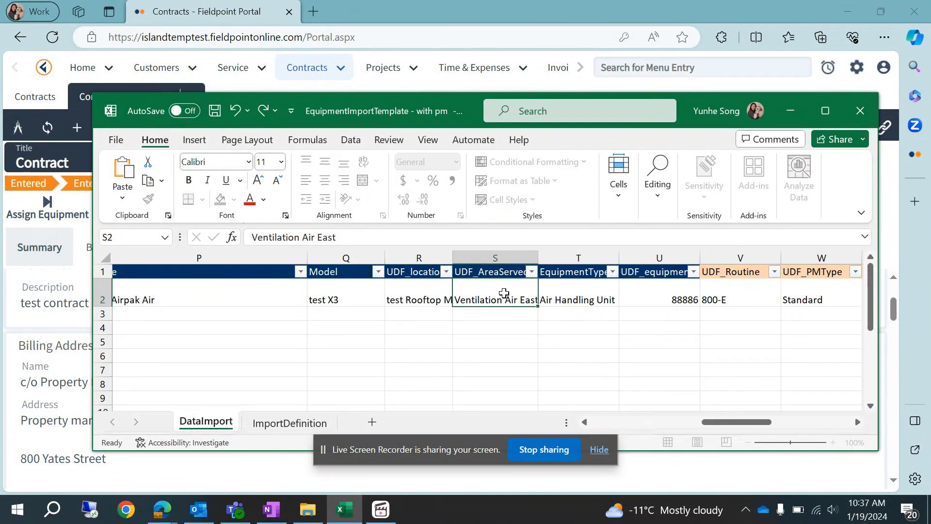
pyautogui.click(250, 237)
pyautogui.write('test')
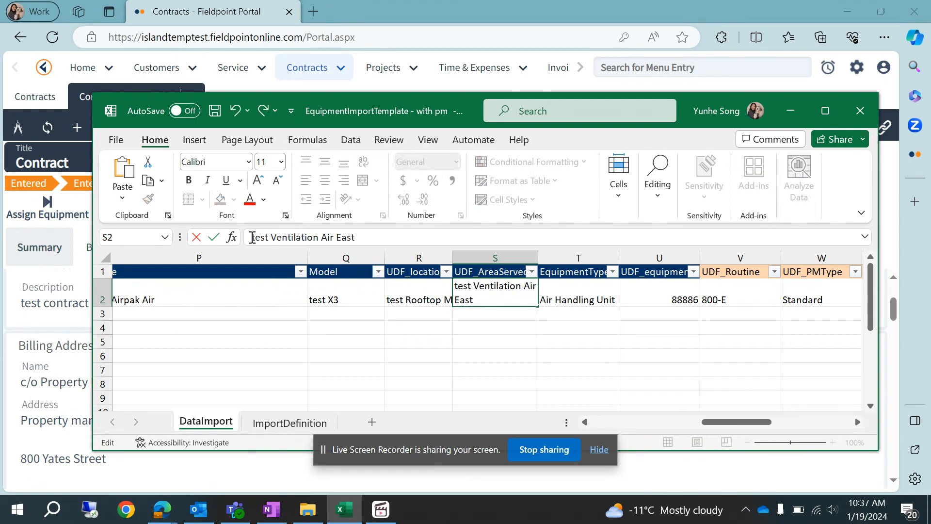
pyautogui.click(567, 299)
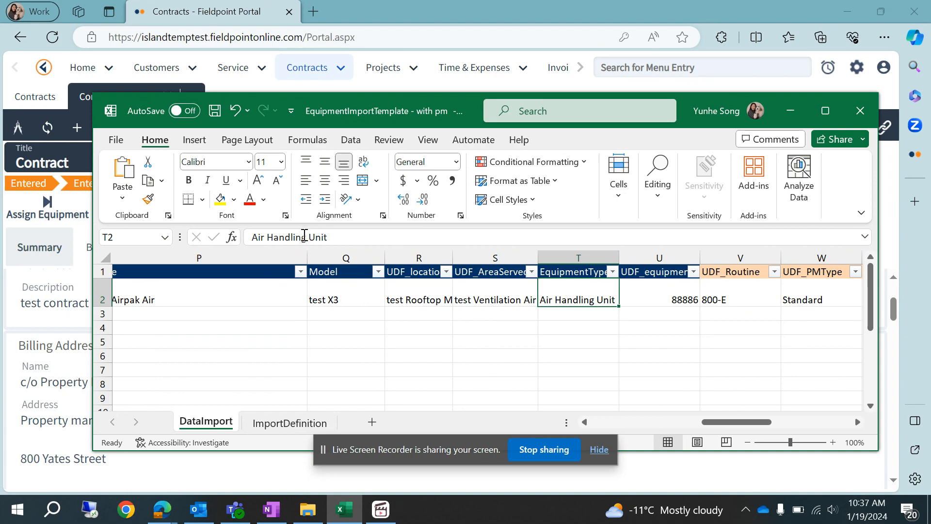
# Step: Widen the UDF_equipment_ID column to fit its header and replace the equipment ID in row 2 with 9999123
pyautogui.click(664, 298)
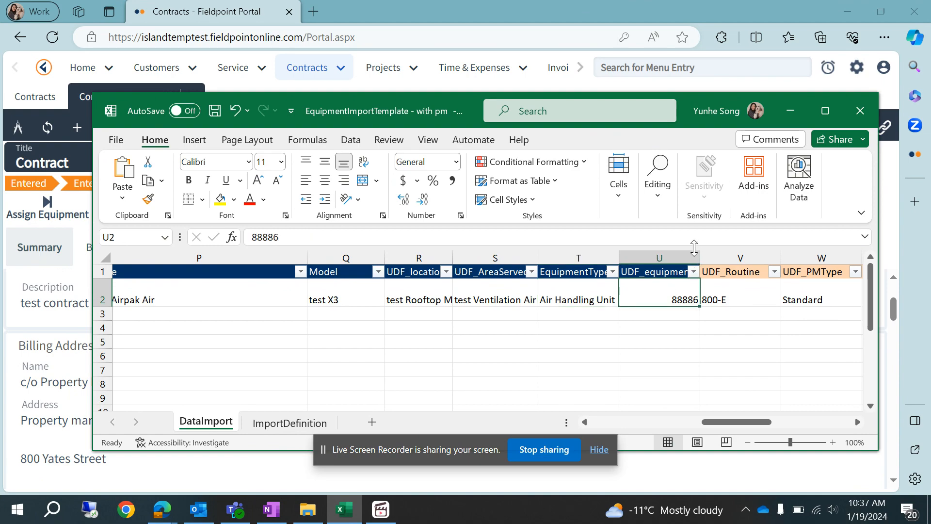
pyautogui.moveTo(700, 257); pyautogui.dragTo(727, 260)
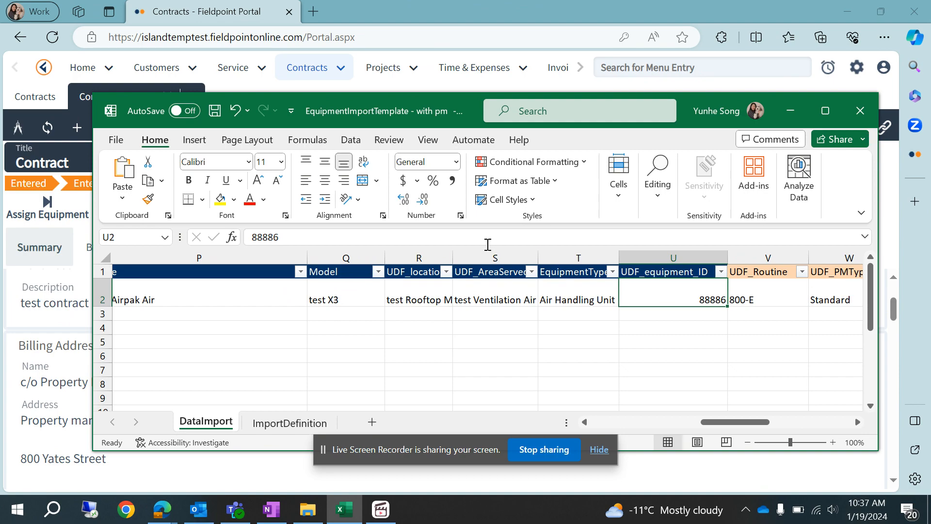
pyautogui.click(282, 240)
pyautogui.moveTo(281, 240); pyautogui.dragTo(243, 244)
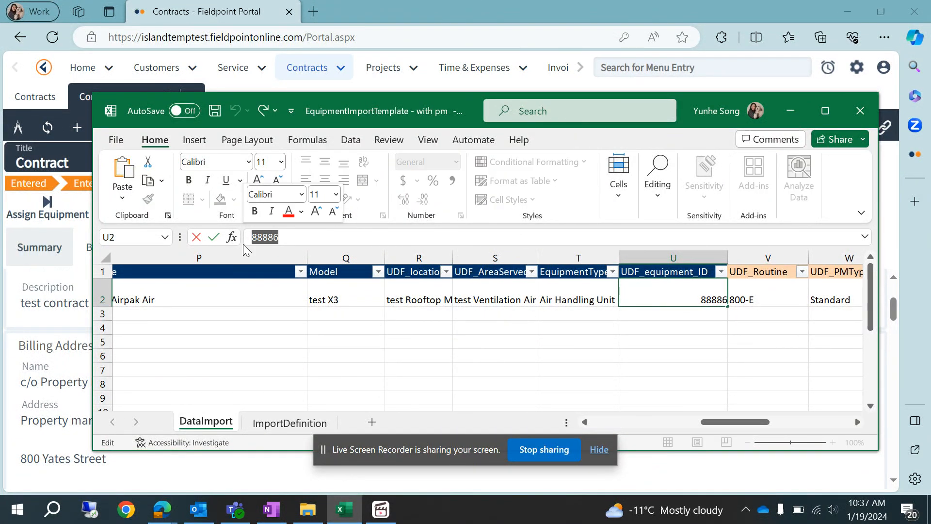
pyautogui.write('9999123')
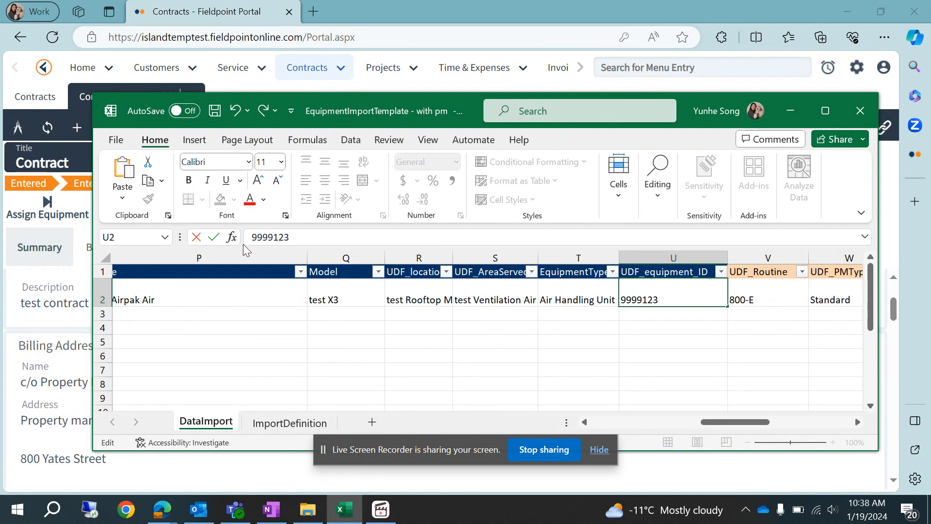
# Step: Replace the UDF_Routine value in row 2 with "1234A"
pyautogui.hscroll(3, 707, 426)
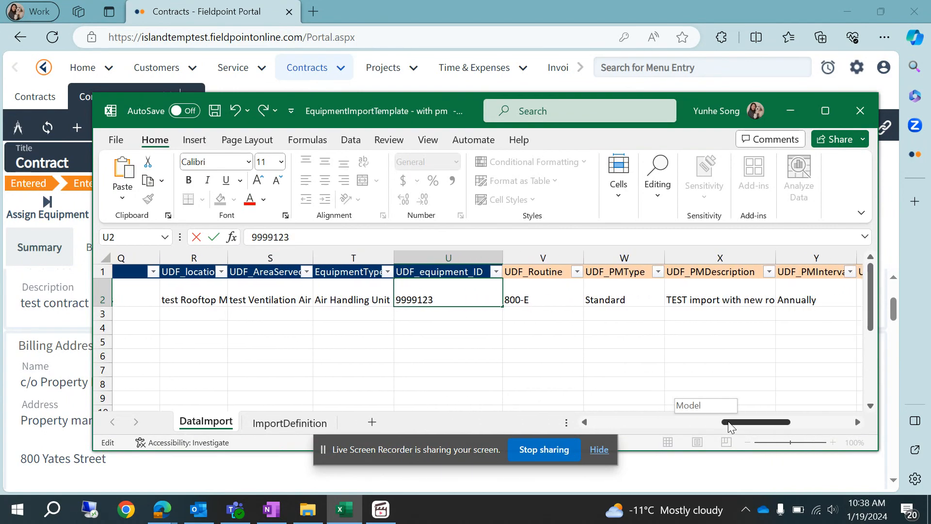
pyautogui.click(483, 296)
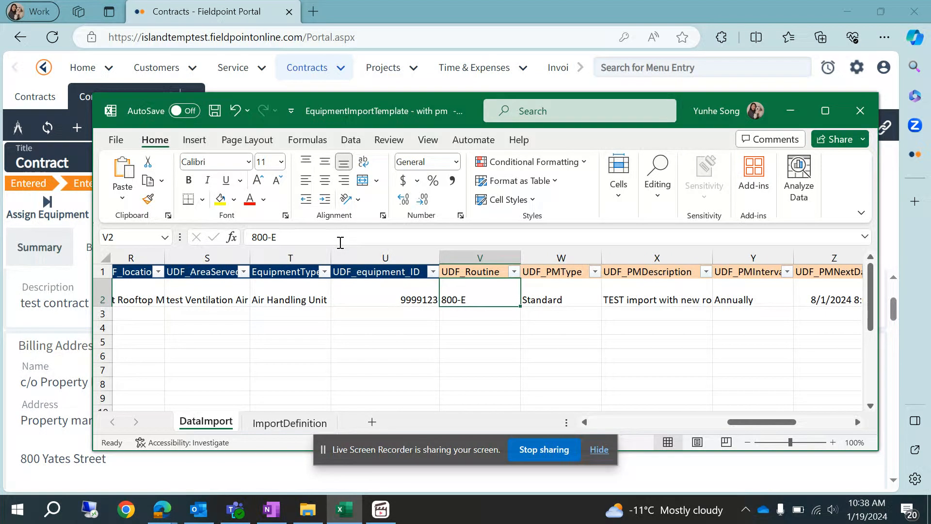
pyautogui.moveTo(326, 234); pyautogui.dragTo(251, 241)
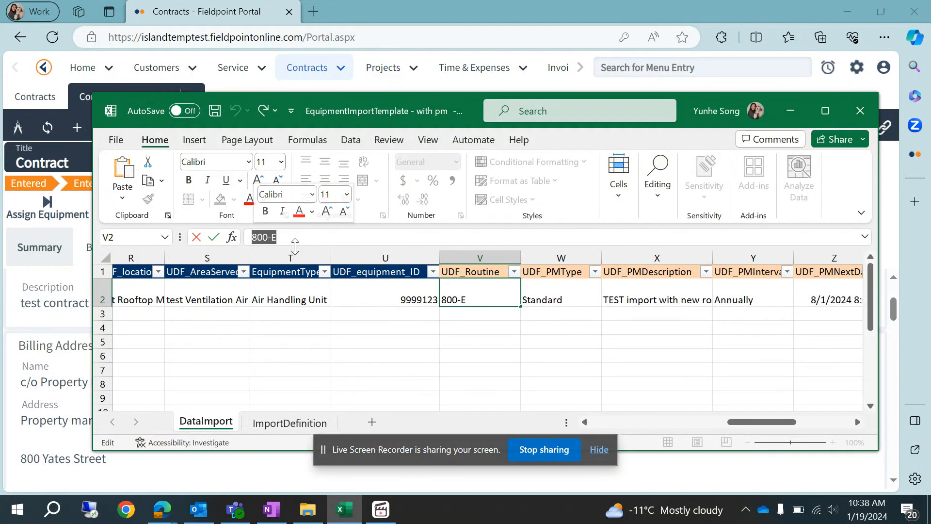
pyautogui.write('1234A')
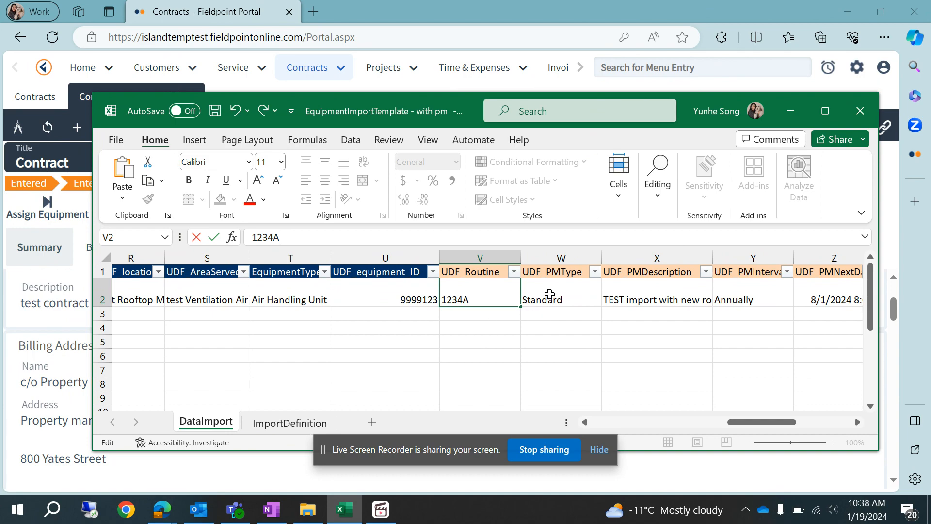
pyautogui.click(548, 294)
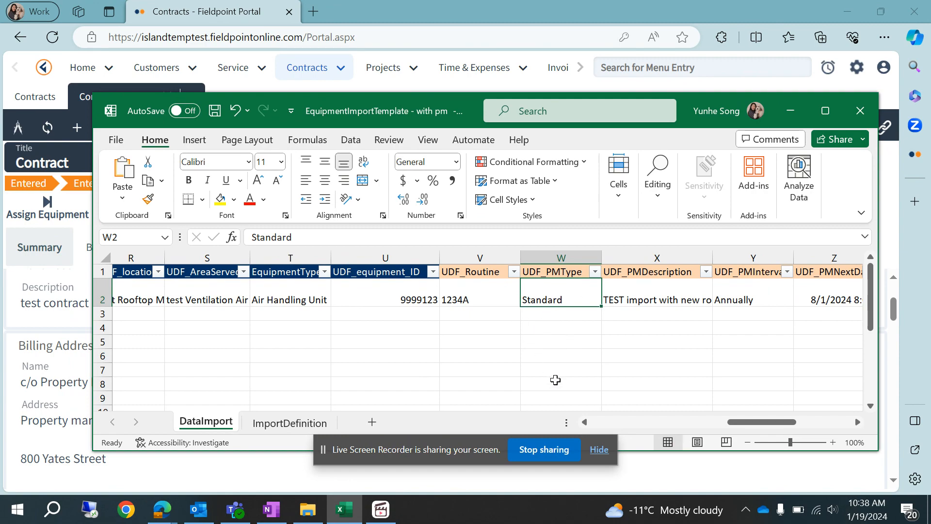
# Step: Append "1/19" to the UDF_PMDescription in row 2 so that it reads "TEST import with new routine 1/19"
pyautogui.moveTo(733, 422); pyautogui.dragTo(753, 423)
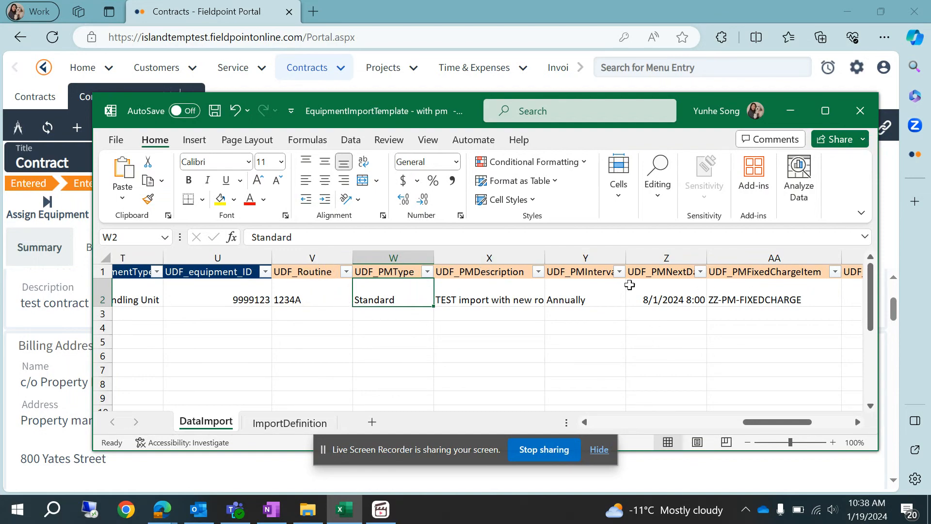
pyautogui.moveTo(759, 422)
pyautogui.mouseDown()
pyautogui.moveTo(796, 411)
pyautogui.moveTo(757, 413)
pyautogui.mouseUp()
pyautogui.click(513, 300)
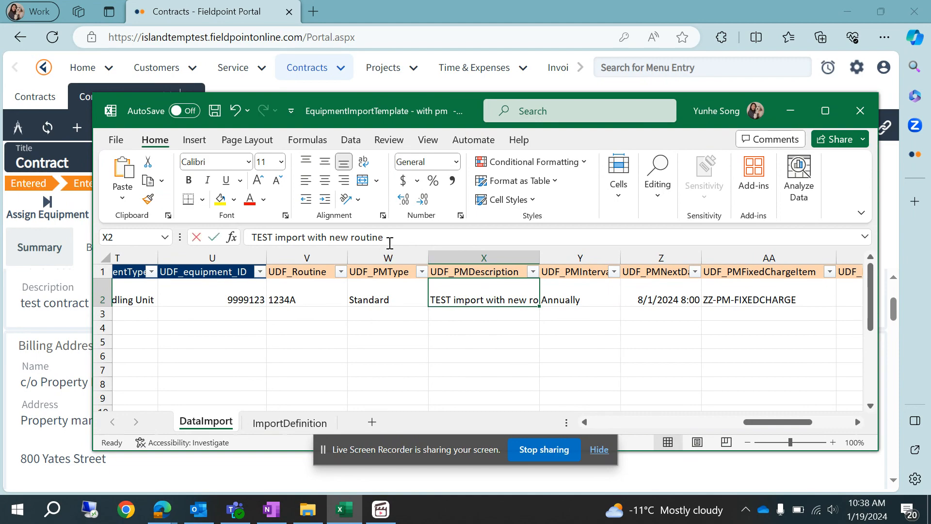
pyautogui.click(392, 243)
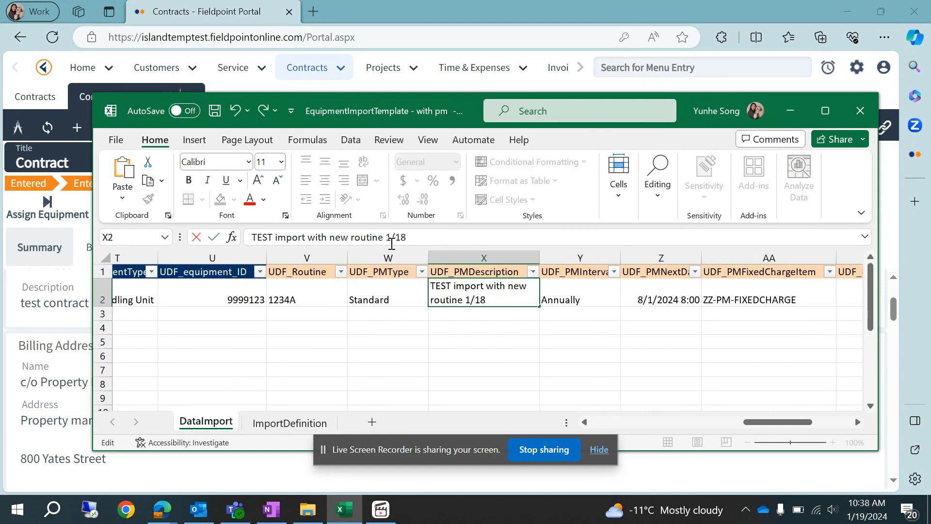
pyautogui.press('BackSpace')
pyautogui.write('9')
pyautogui.click(505, 352)
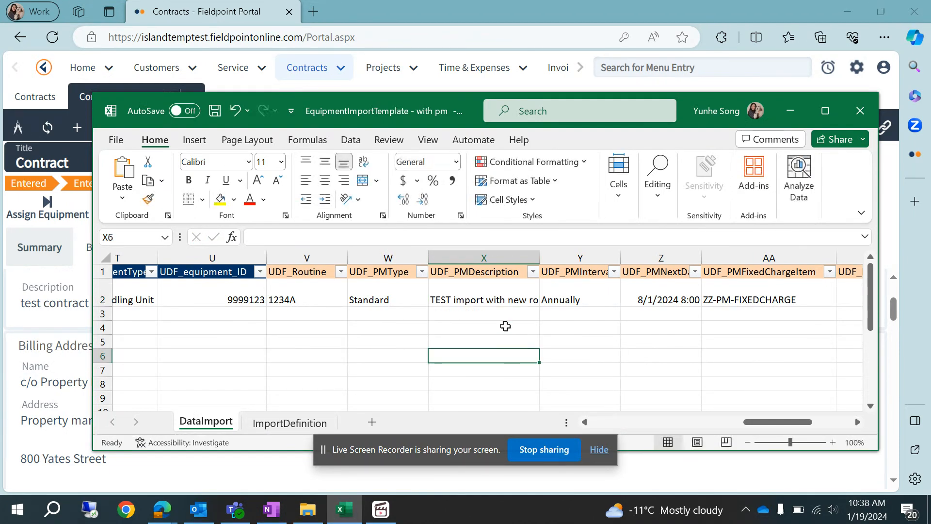
pyautogui.click(498, 295)
# Step: Change the month of the PM next date in row 2 so that it is 2/1/2024 8:00:00 AM
pyautogui.click(570, 295)
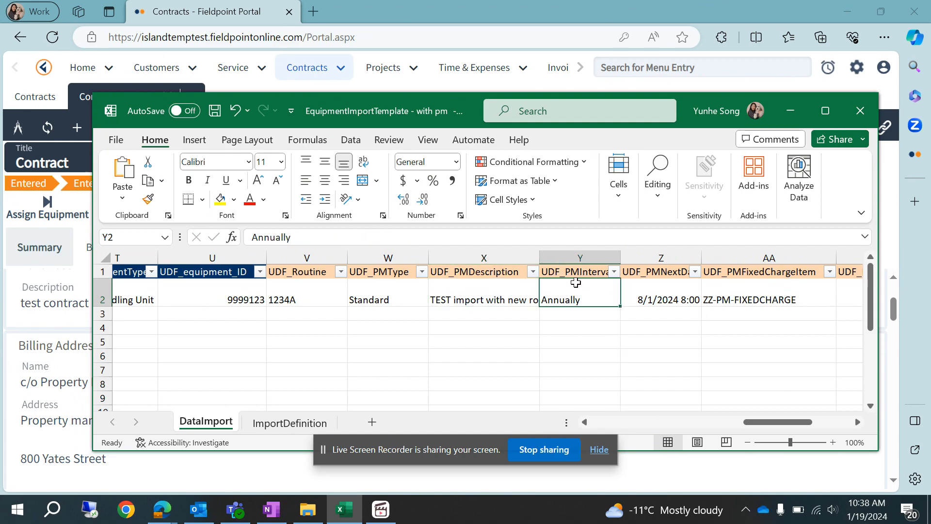
pyautogui.click(670, 296)
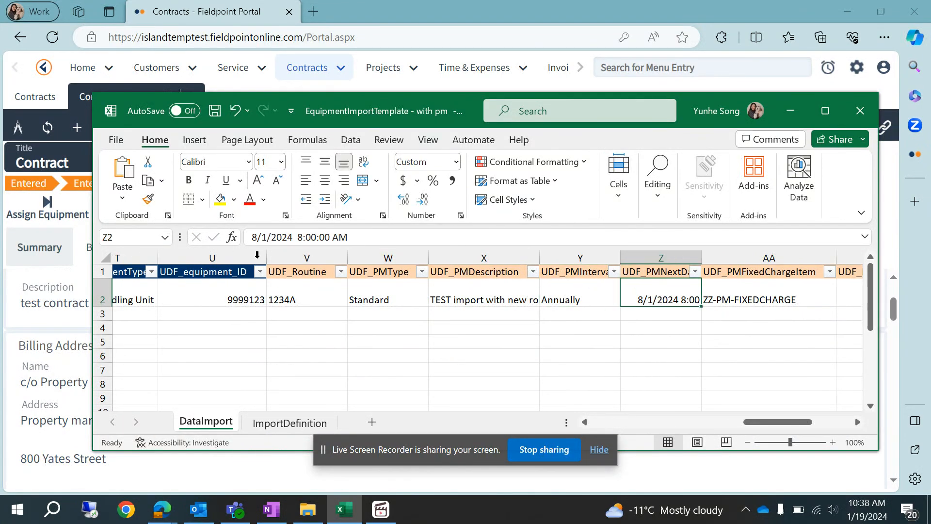
pyautogui.click(256, 239)
pyautogui.press('BackSpace')
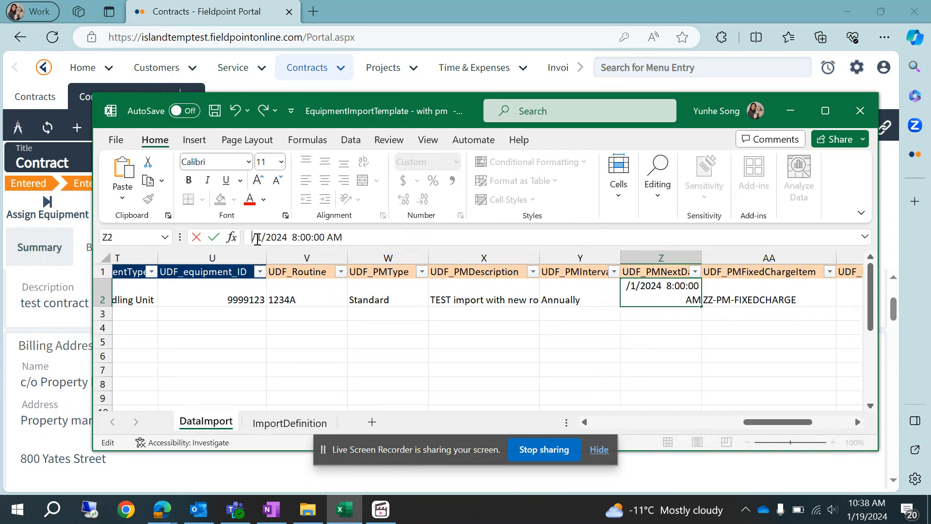
pyautogui.write('2')
pyautogui.click(691, 332)
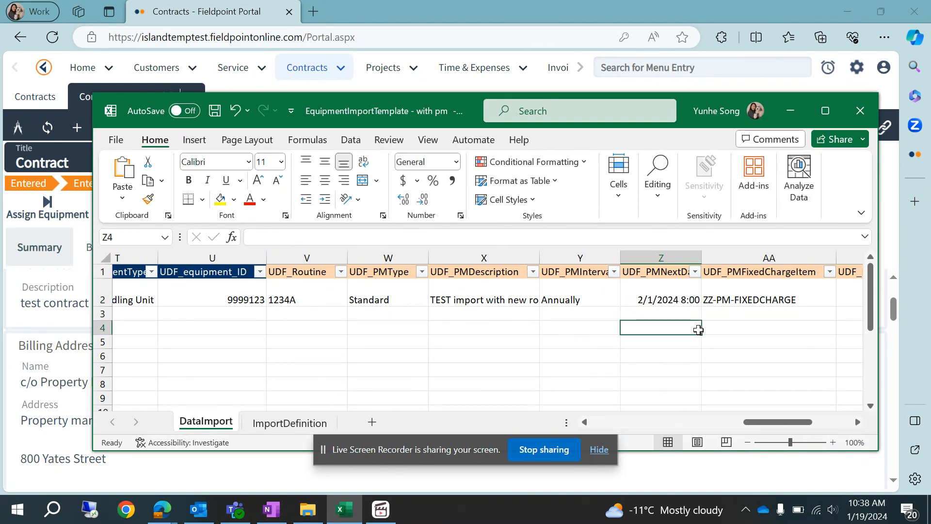
# Step: Clear the UDF_PMFixedChargeItem value and the adjacent fixed charge amount in column AB of row 2
pyautogui.moveTo(768, 419); pyautogui.dragTo(805, 422)
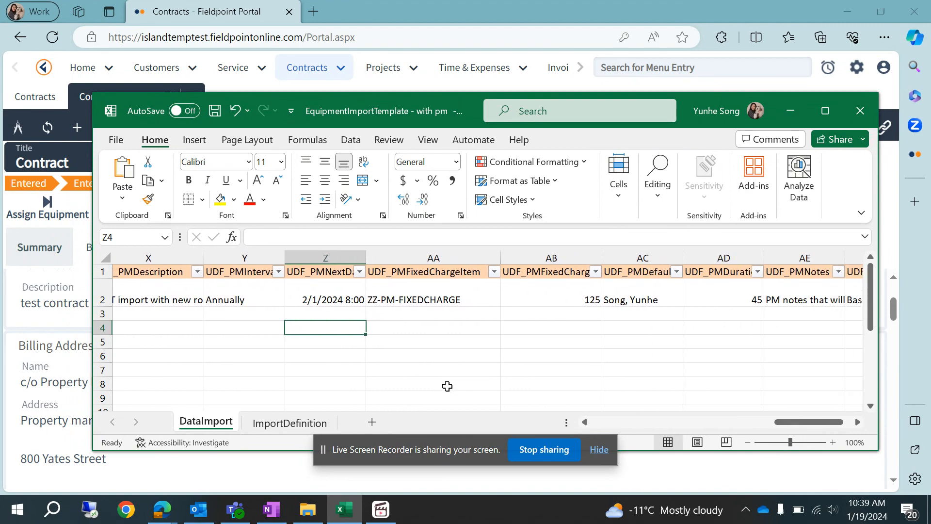
pyautogui.click(435, 286)
pyautogui.press('Delete')
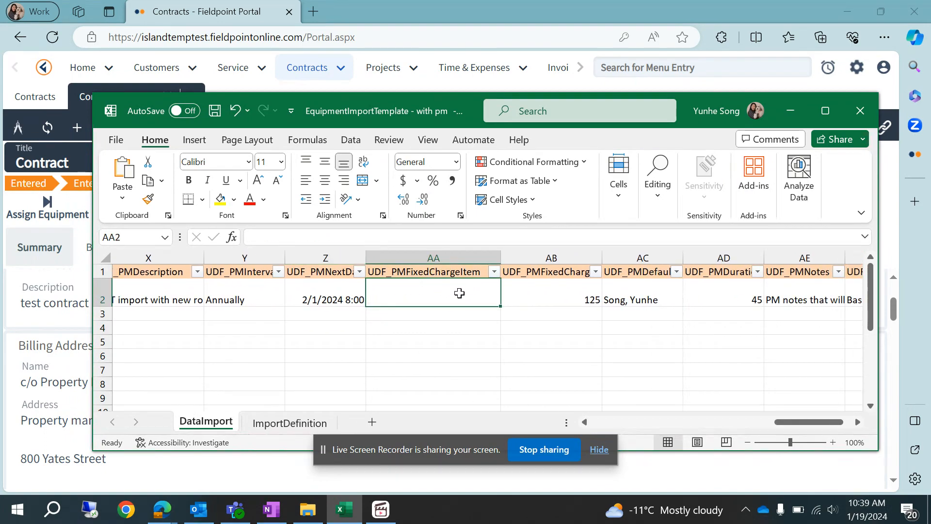
pyautogui.click(538, 300)
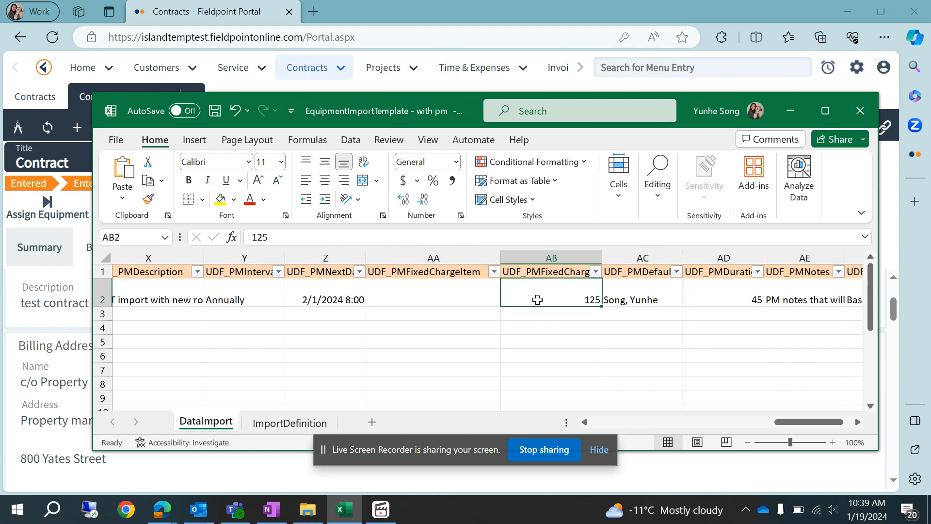
pyautogui.press('Delete')
# Step: Widen the PM default employee column (AC) so that more of its header can be read
pyautogui.moveTo(784, 420); pyautogui.dragTo(804, 422)
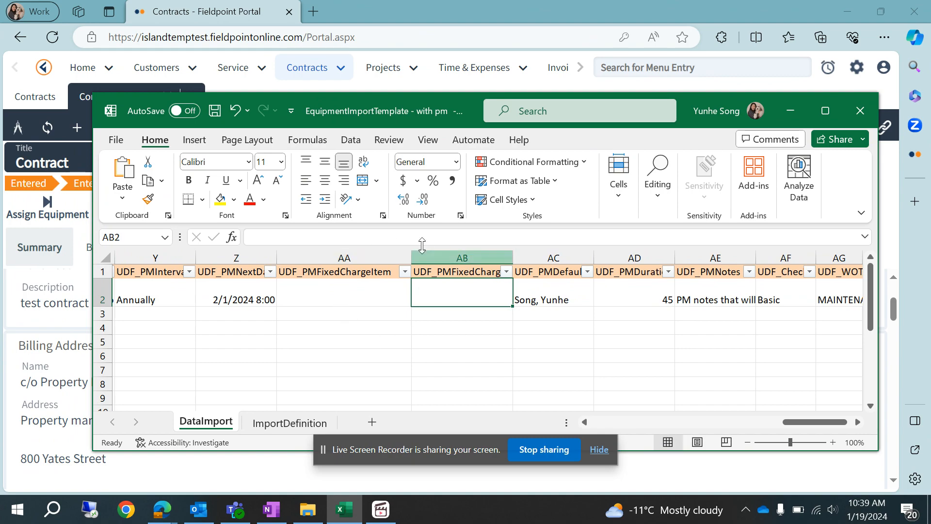
pyautogui.click(562, 301)
pyautogui.moveTo(588, 256); pyautogui.dragTo(633, 256)
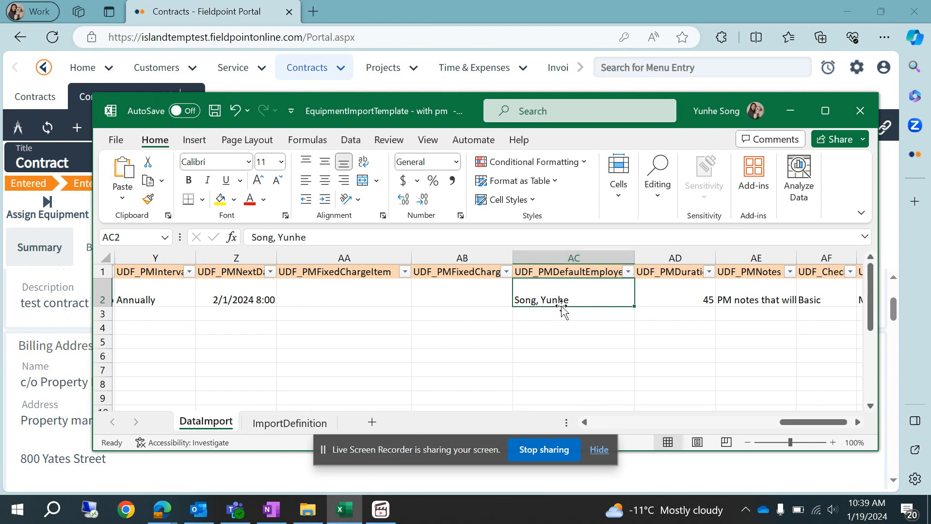
# Step: Set the PM duration in row 2 (column AD) to 30
pyautogui.click(682, 291)
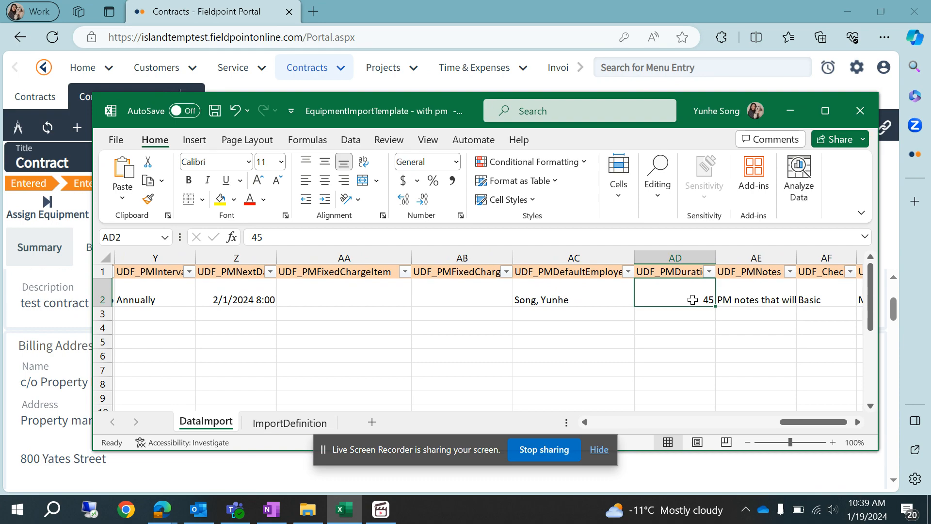
pyautogui.click(283, 244)
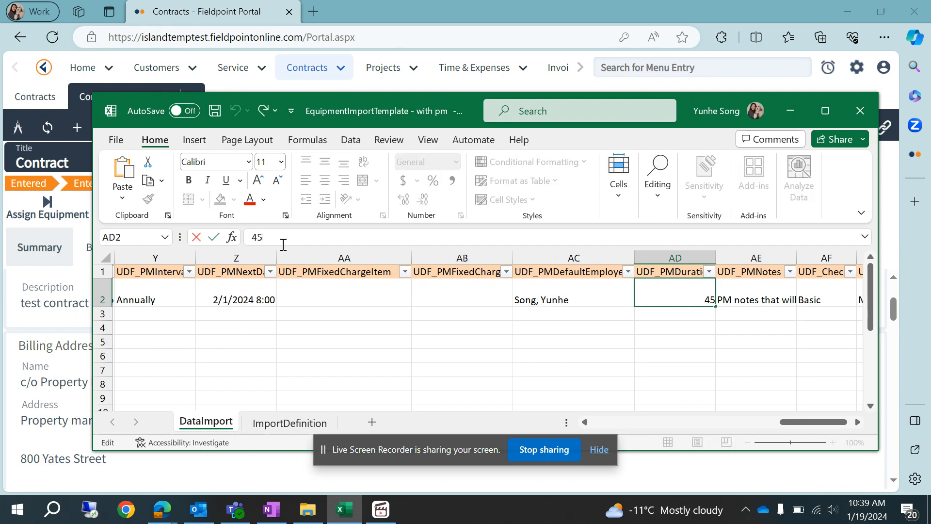
pyautogui.press('BackSpace')
pyautogui.press('BackSpace')
pyautogui.write('30')
pyautogui.click(748, 361)
# Step: Append "testtest" to the end of the UDF_PMNotes text in row 2
pyautogui.click(749, 296)
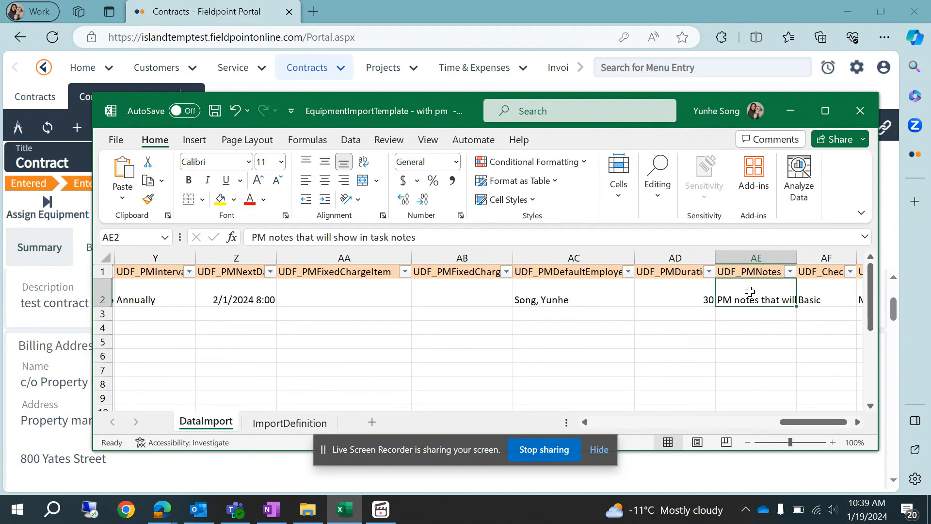
pyautogui.click(418, 236)
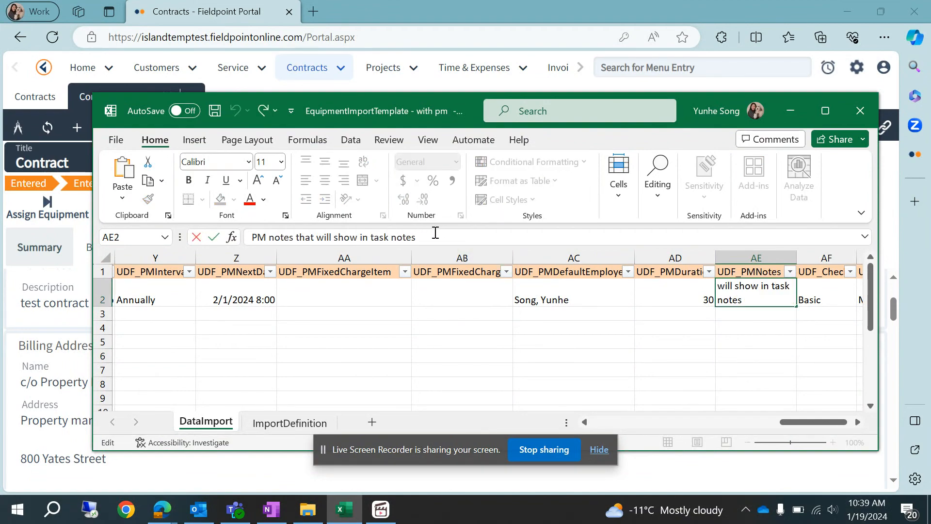
pyautogui.write('testtest')
pyautogui.click(824, 299)
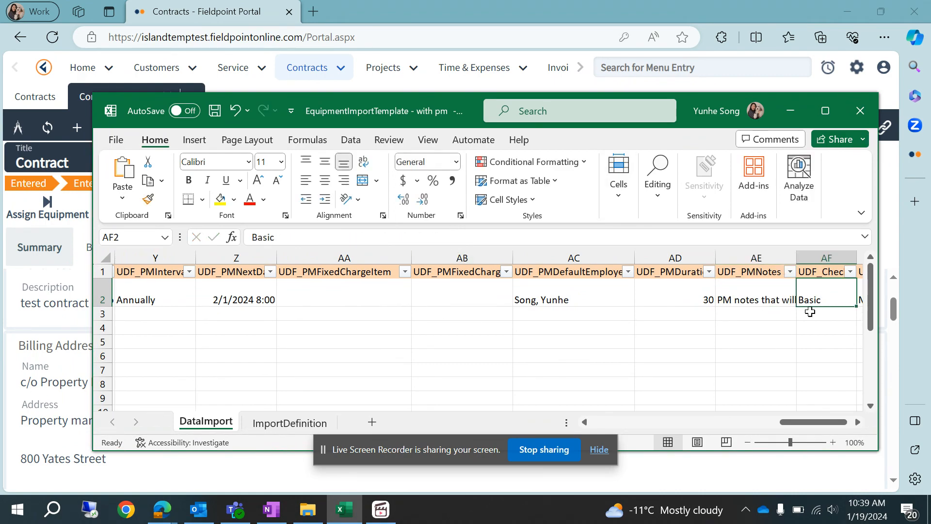
# Step: Widen the checklist column (AF) so that more of its header can be read
pyautogui.moveTo(796, 423); pyautogui.dragTo(800, 423)
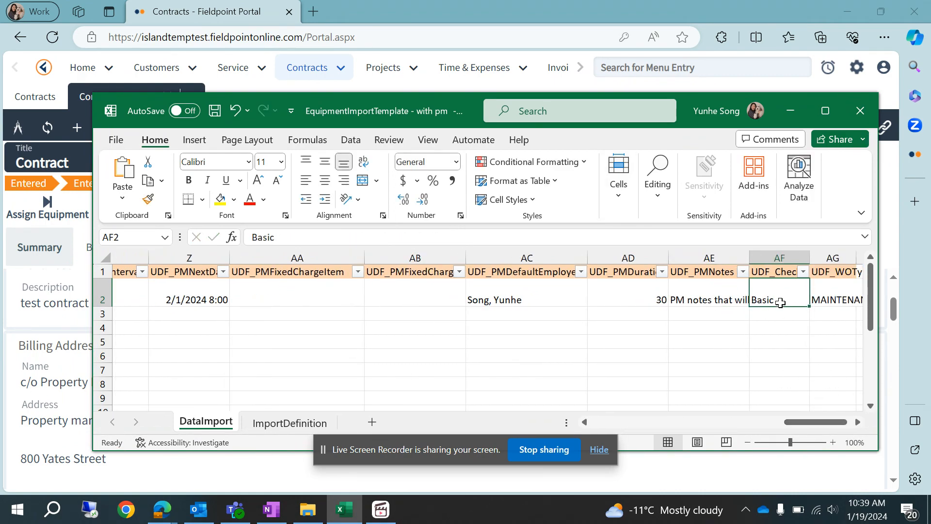
pyautogui.moveTo(807, 255); pyautogui.dragTo(835, 254)
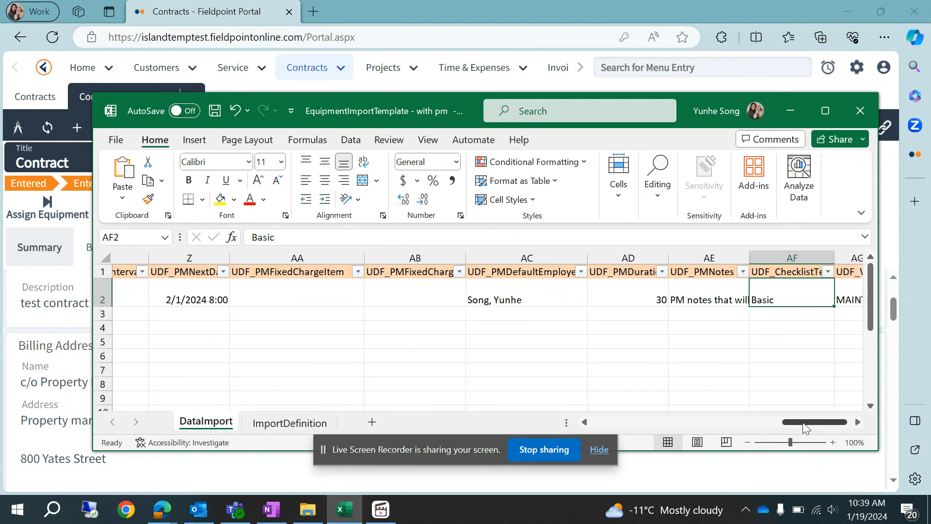
pyautogui.moveTo(802, 422); pyautogui.dragTo(807, 422)
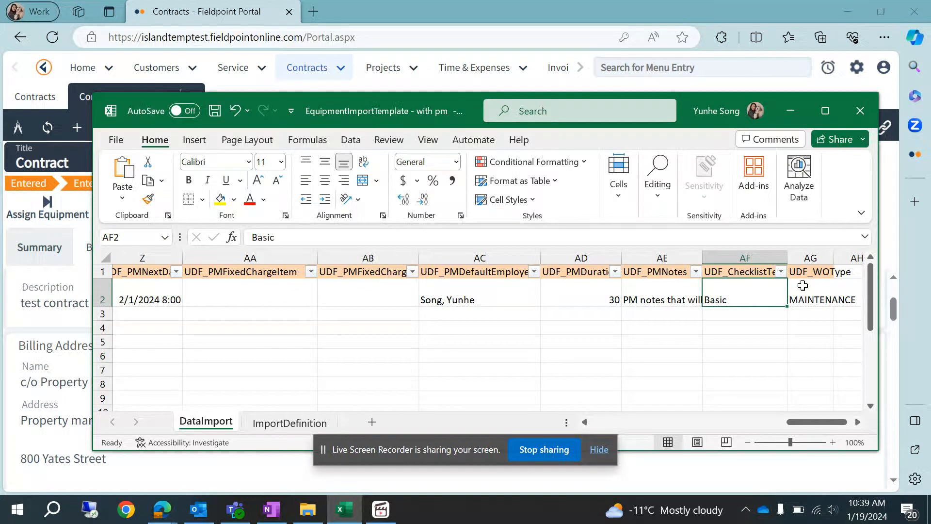
# Step: Check the work order type in cell AG2 and save the equipment import template workbook
pyautogui.click(805, 302)
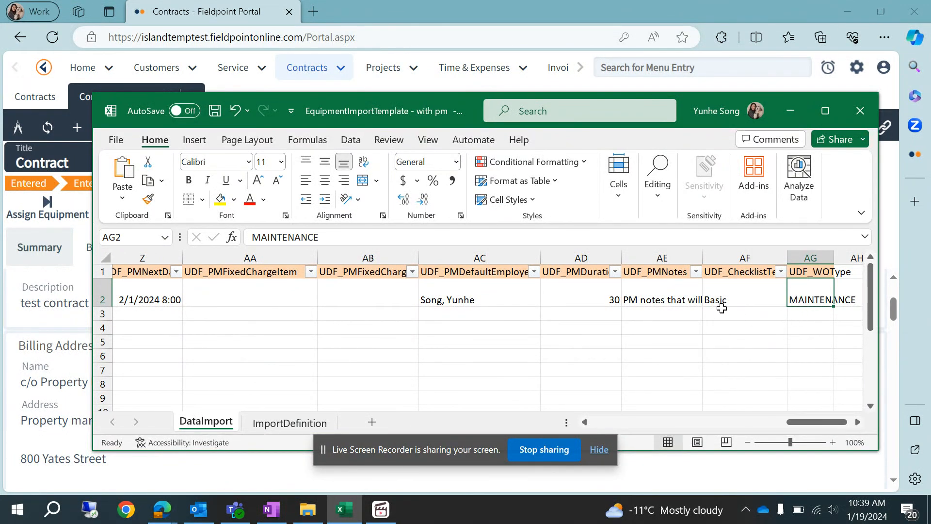
pyautogui.click(216, 112)
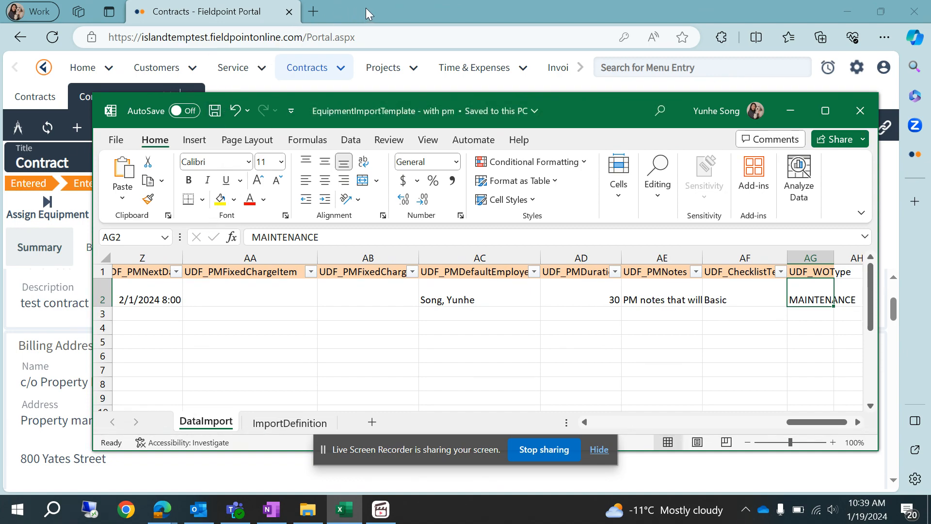
# Step: Switch to the Fieldpoint portal in the browser and open the Equipment Import form of the Import Manager
pyautogui.click(215, 18)
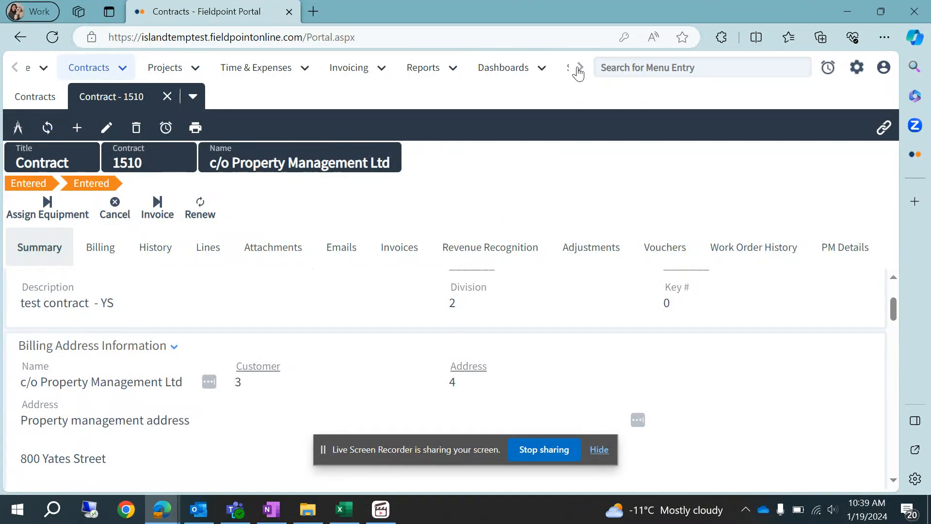
pyautogui.click(546, 81)
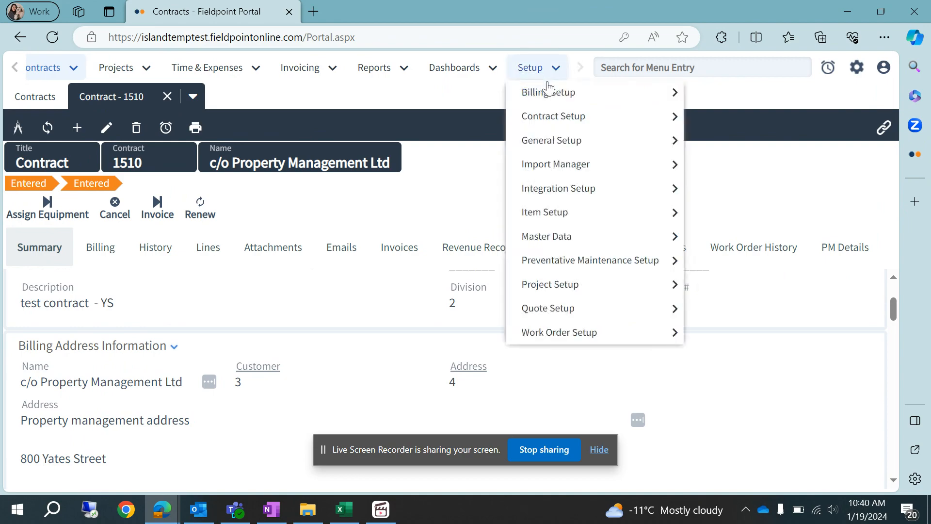
pyautogui.moveTo(563, 168)
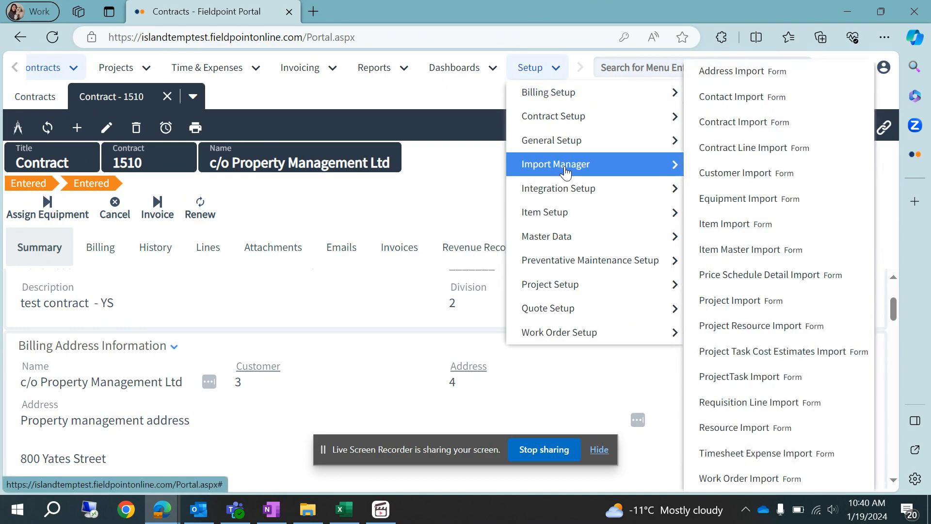
pyautogui.click(718, 198)
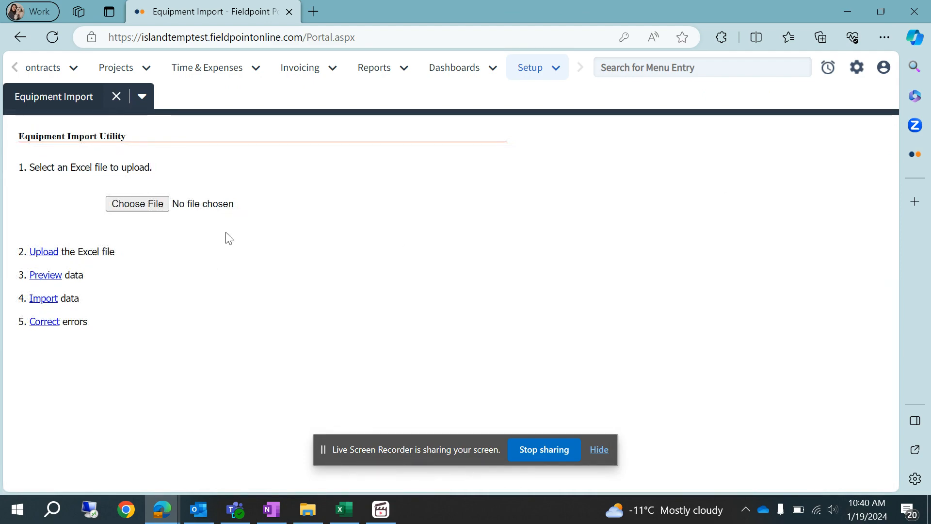
# Step: Choose the file "EquipmentImportTemplate - with pm" from the 04-ITC folder and upload it to the Equipment Import Utility
pyautogui.click(149, 204)
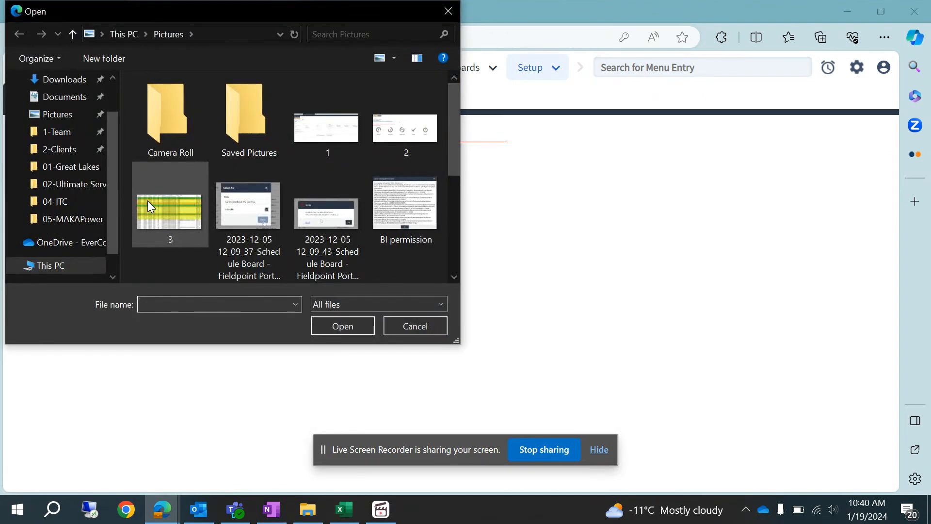
pyautogui.click(48, 201)
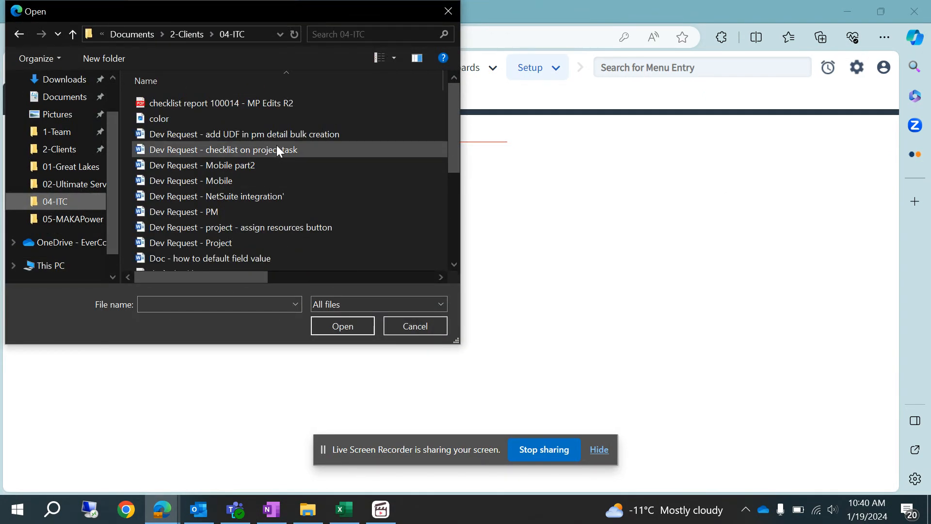
pyautogui.scroll(-2, 279, 152)
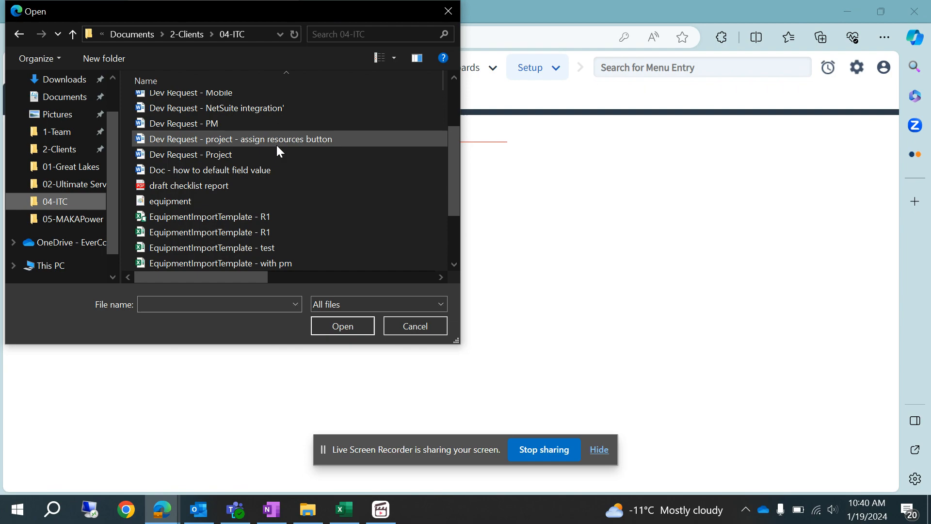
pyautogui.click(247, 263)
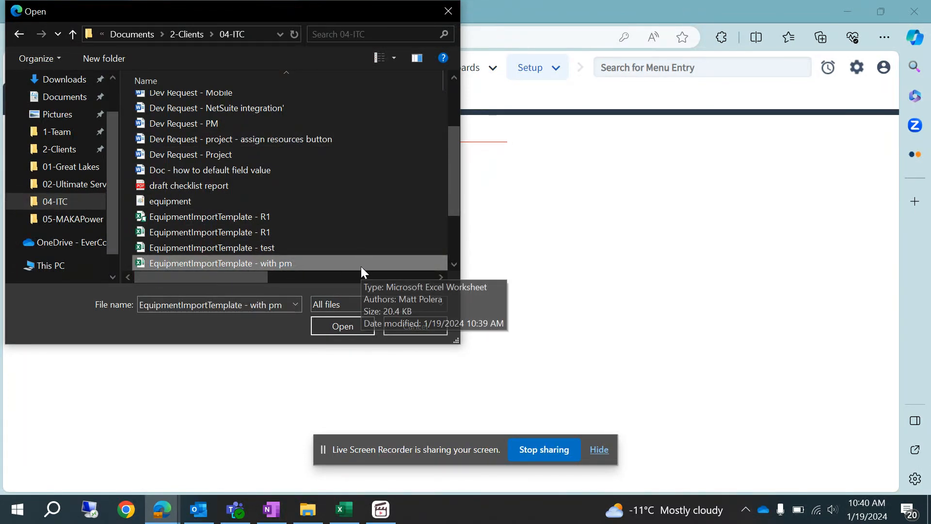
pyautogui.click(342, 329)
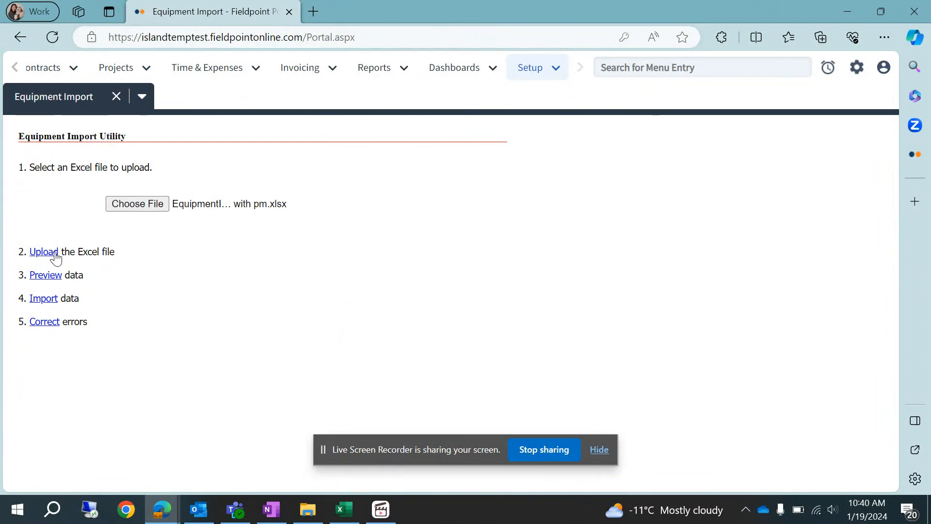
pyautogui.click(52, 252)
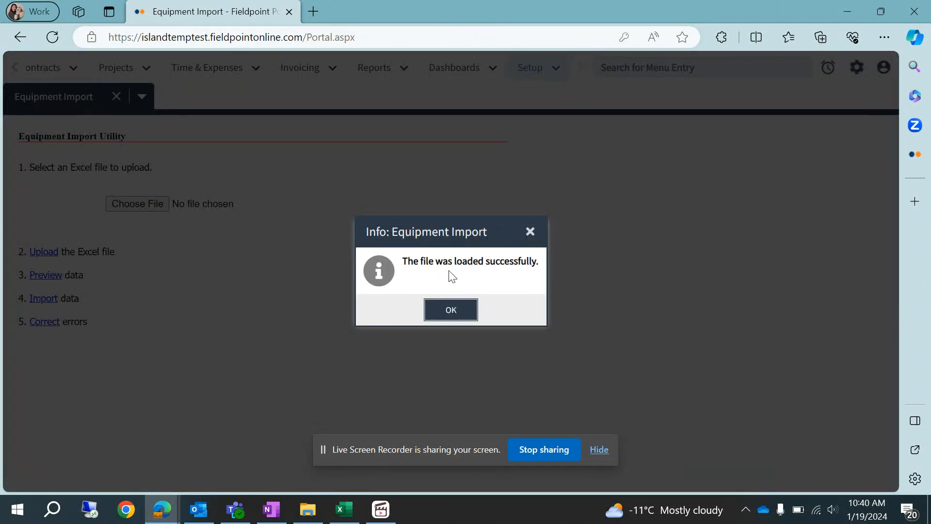
pyautogui.click(451, 310)
# Step: Preview the uploaded equipment data, close the preview and import the data
pyautogui.click(44, 276)
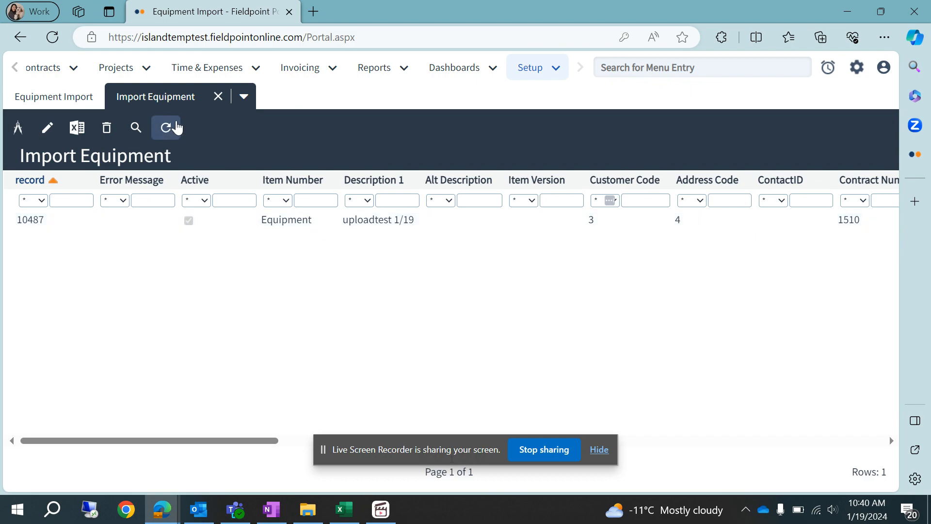
pyautogui.click(218, 96)
pyautogui.click(51, 299)
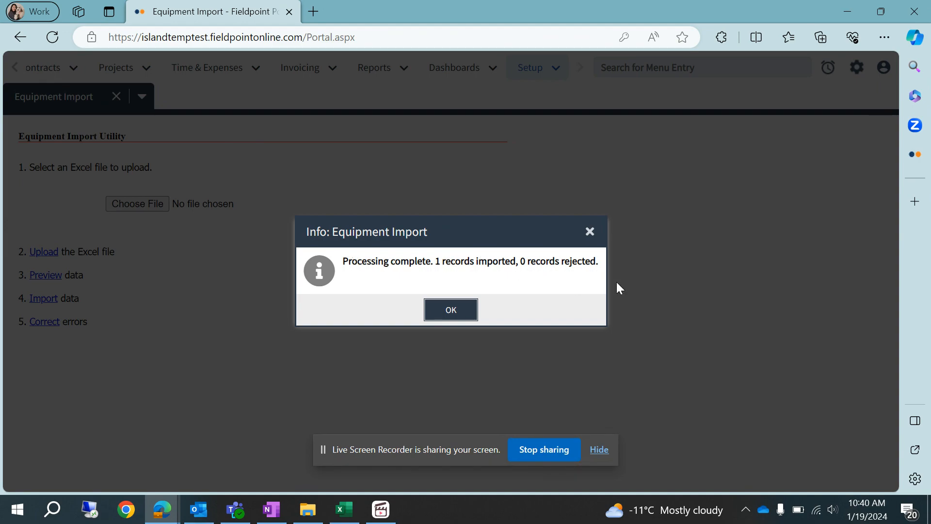
pyautogui.click(443, 313)
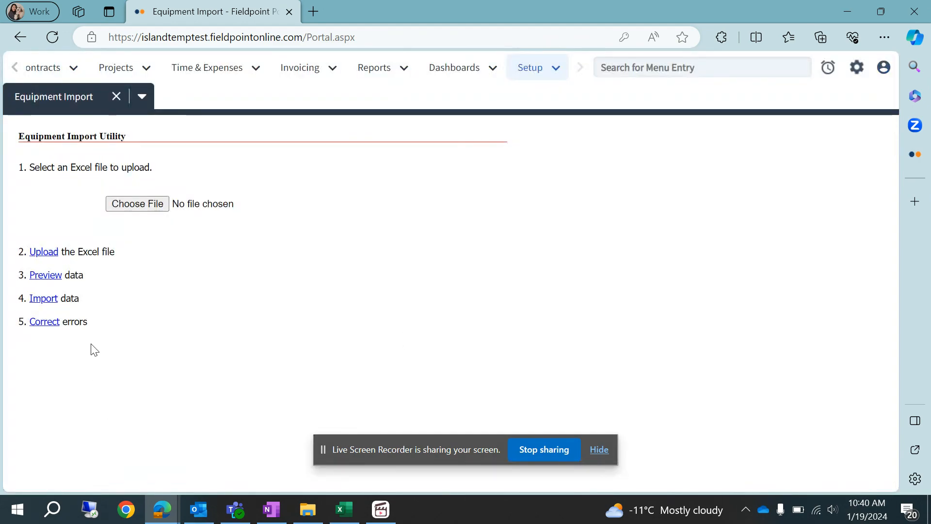
# Step: Open the Customer Equipment grid and filter its serial numbers by 1192024, checking the serial number in cell K2 of the Excel template
pyautogui.click(44, 68)
pyautogui.click(77, 169)
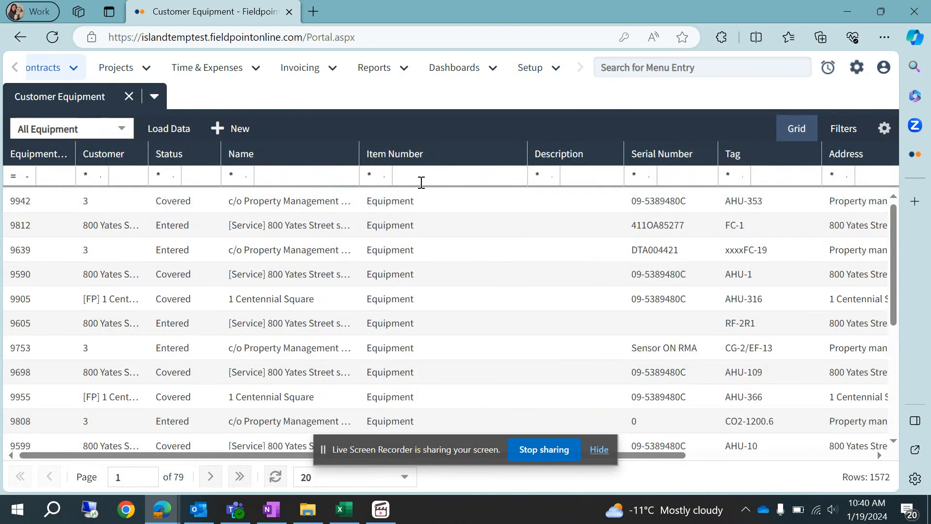
pyautogui.click(686, 175)
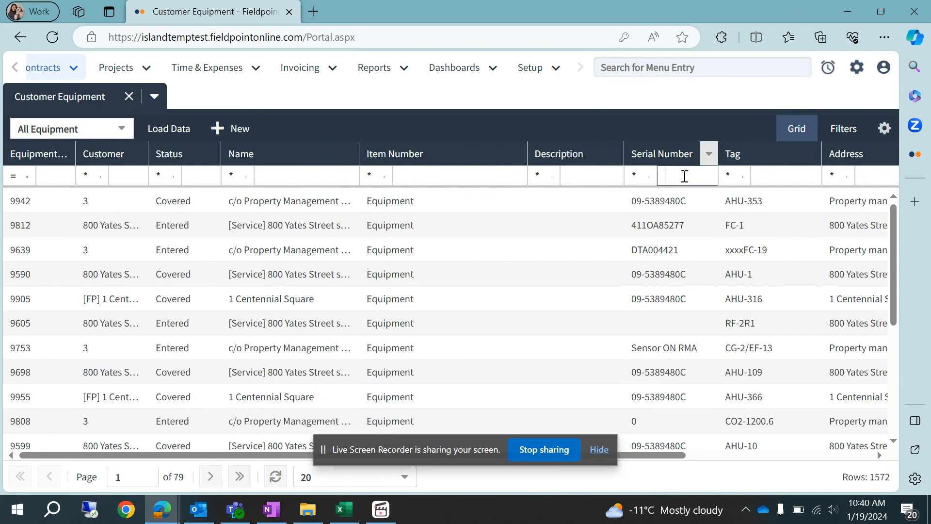
pyautogui.click(345, 509)
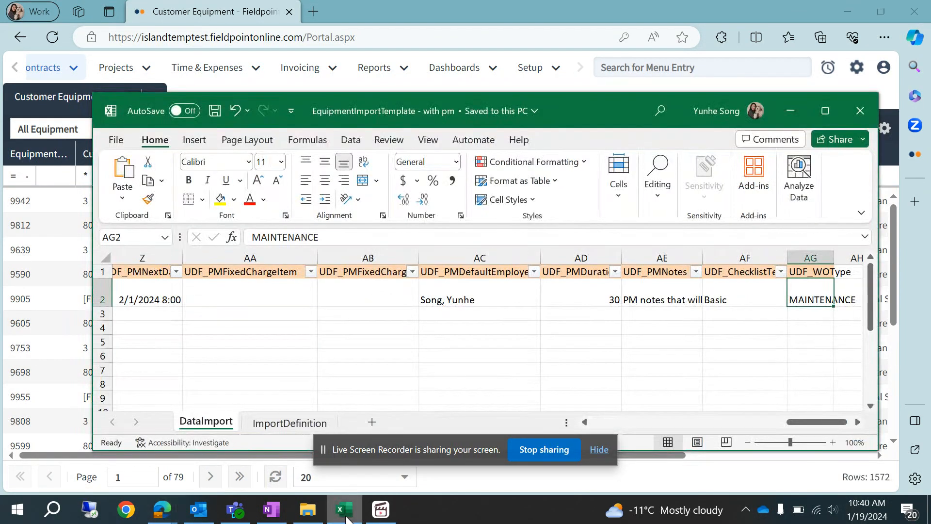
pyautogui.moveTo(815, 428); pyautogui.dragTo(669, 444)
pyautogui.click(376, 300)
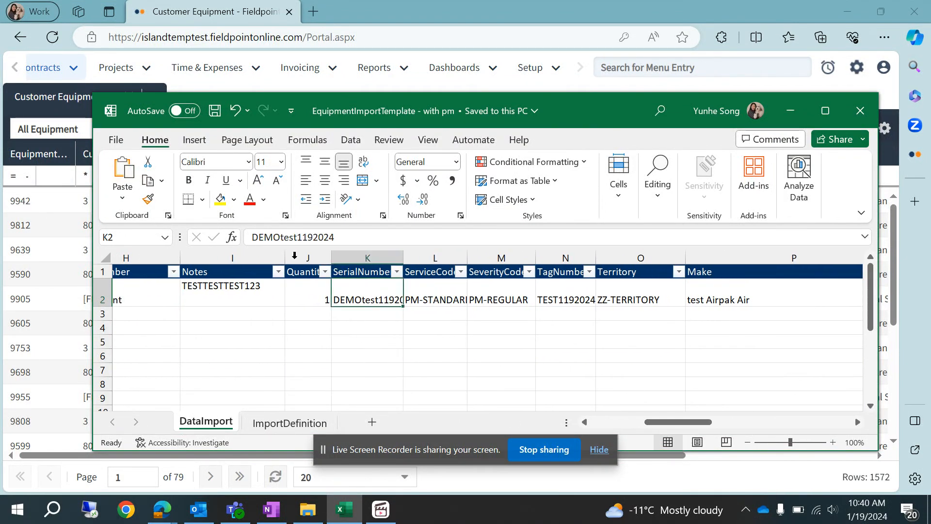
pyautogui.click(404, 3)
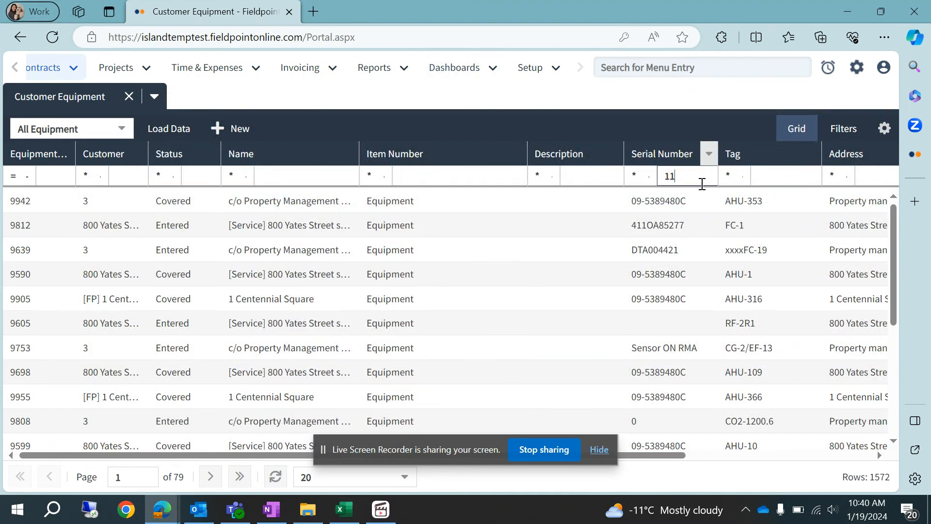
pyautogui.write('4')
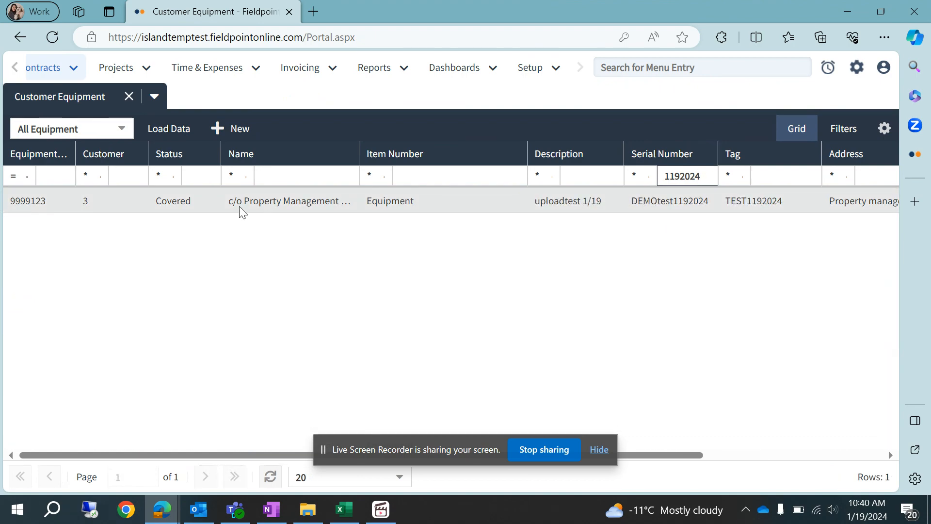
# Step: Open the filtered equipment record and review its details, notes, location, and coverage and contract information
pyautogui.doubleClick(45, 203)
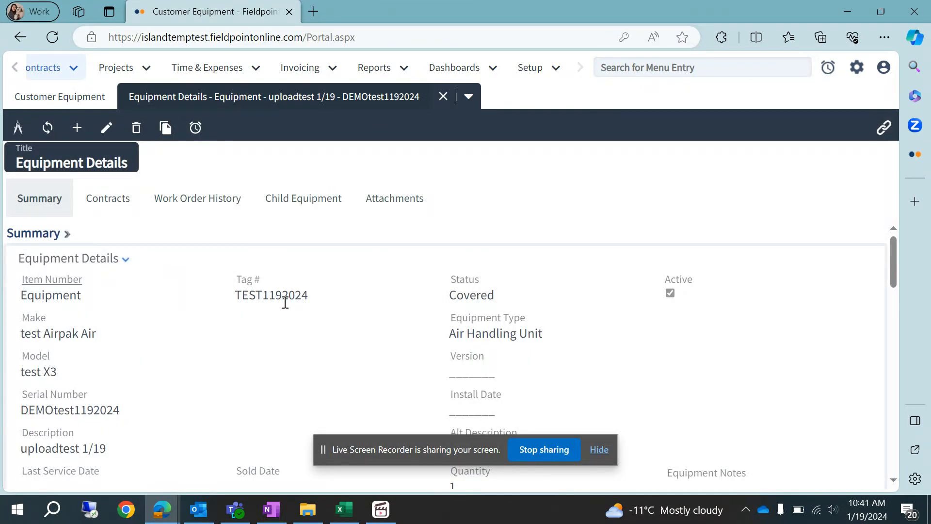
pyautogui.scroll(-1, 285, 303)
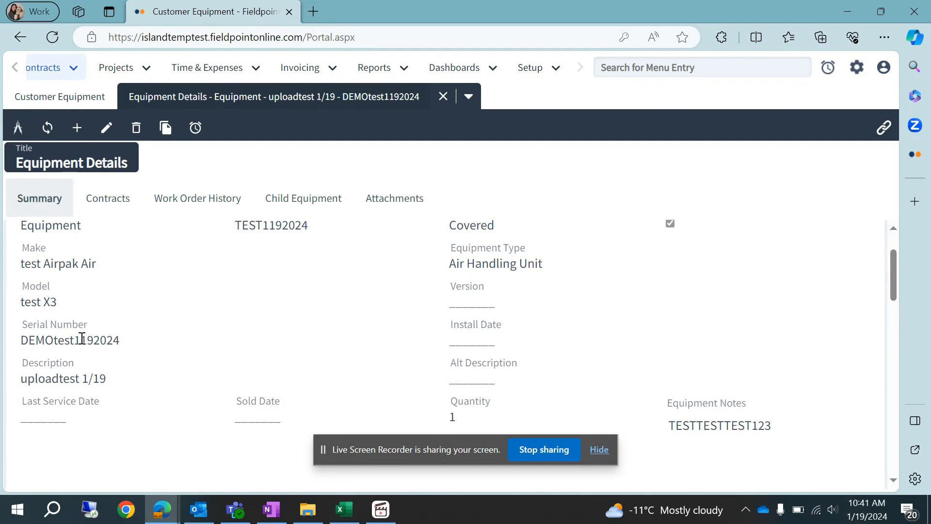
pyautogui.scroll(-1, 408, 266)
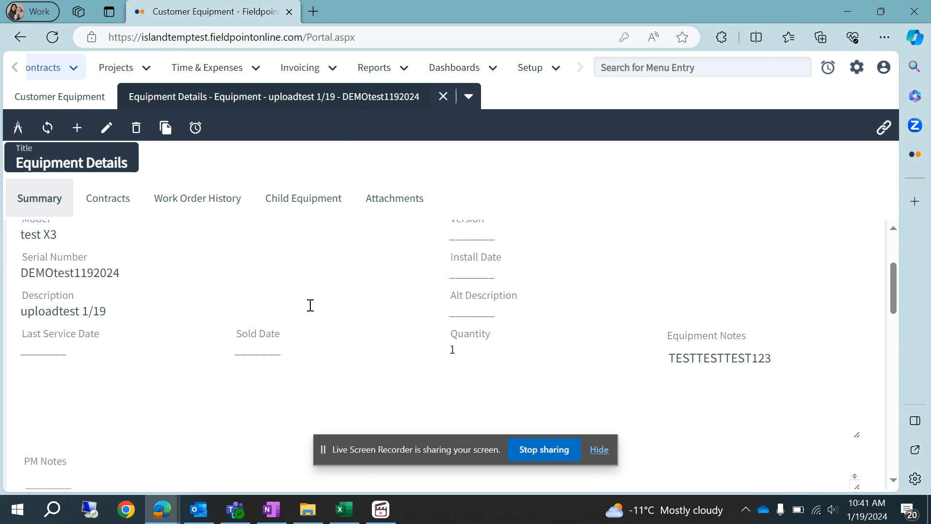
pyautogui.scroll(-2, 310, 305)
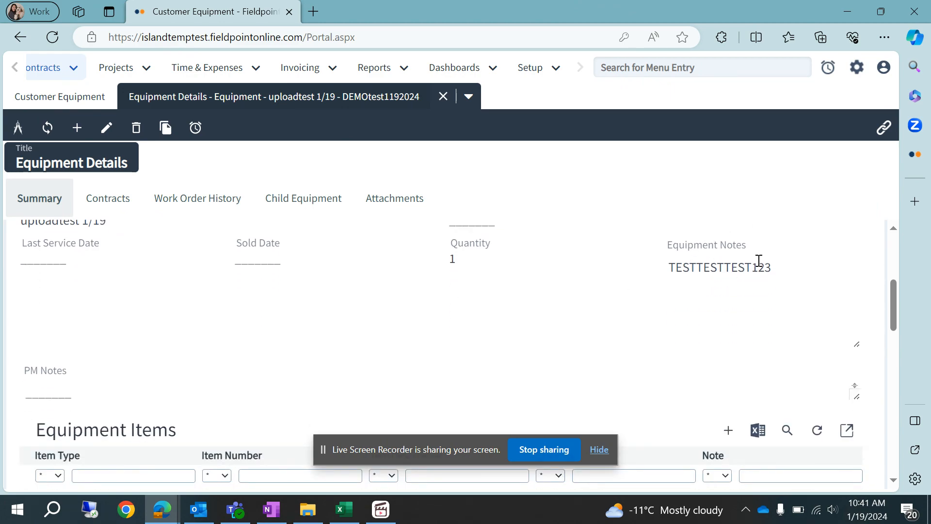
pyautogui.scroll(-5, 487, 339)
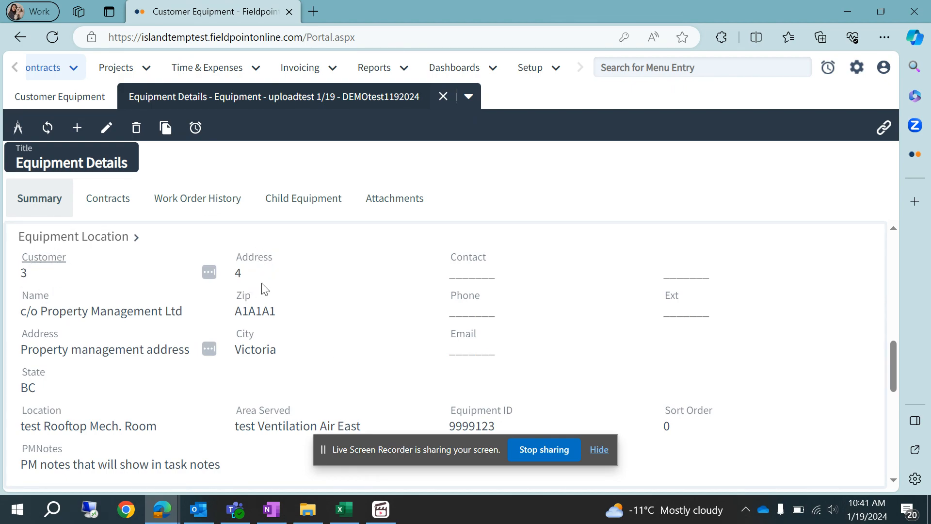
pyautogui.scroll(-8, 265, 291)
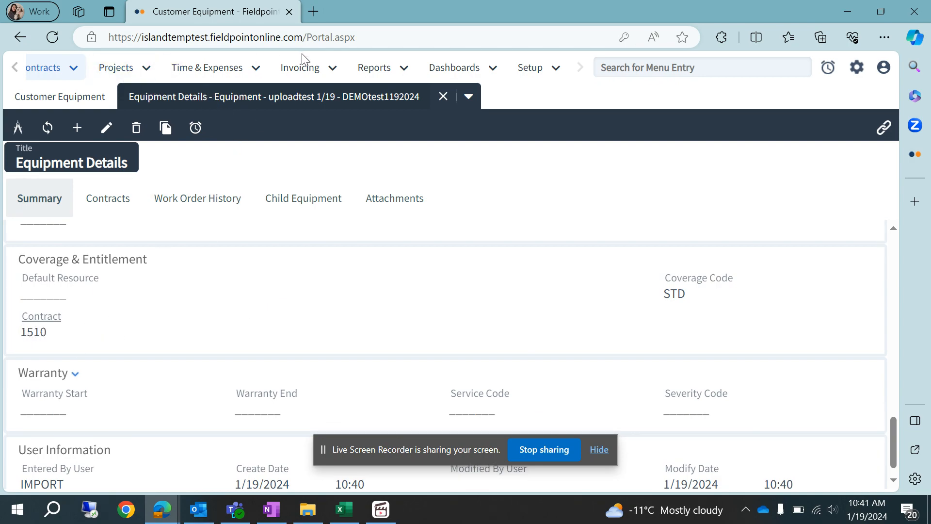
# Step: Open contract 1510 from the Contracts grid and examine its contract lines for the imported equipment
pyautogui.click(49, 69)
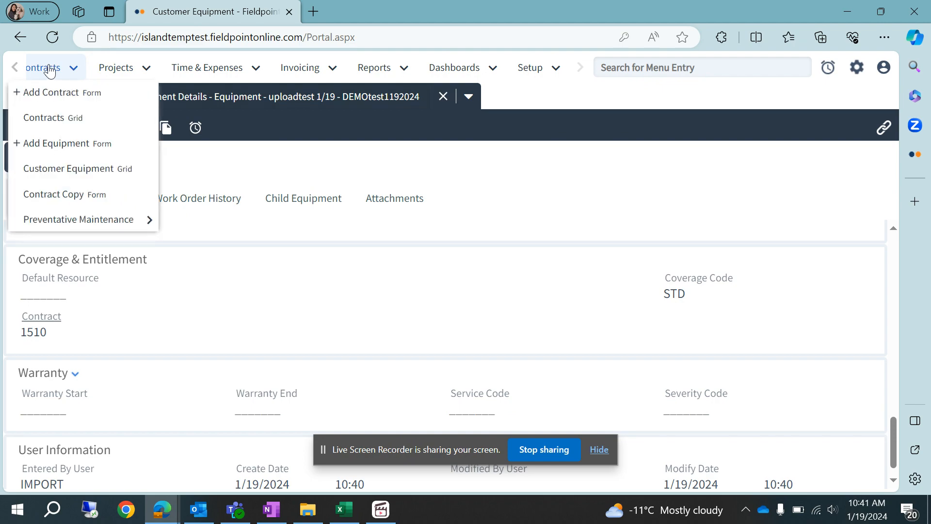
pyautogui.click(52, 117)
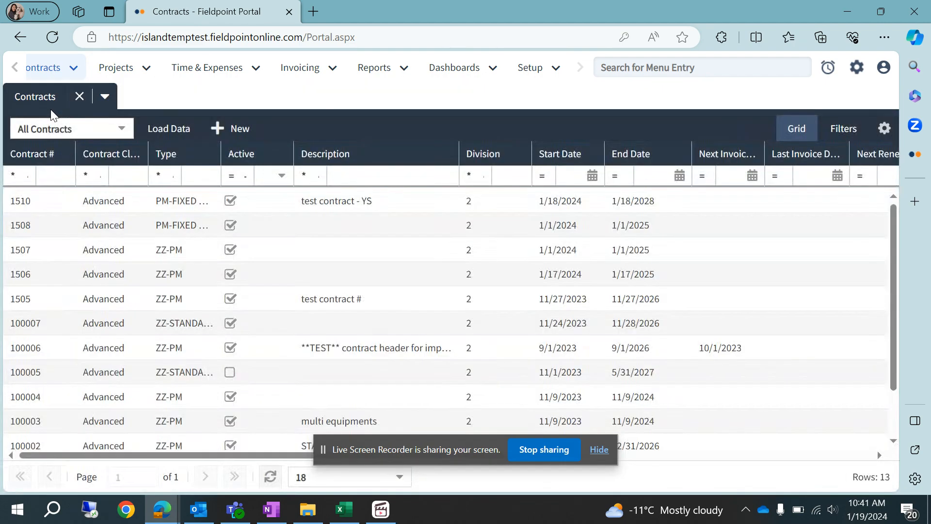
pyautogui.click(23, 203)
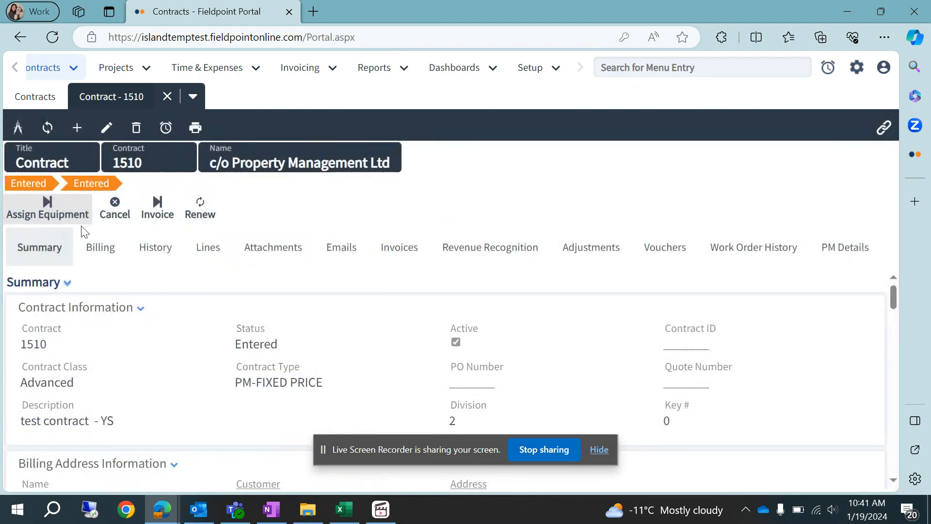
pyautogui.click(204, 258)
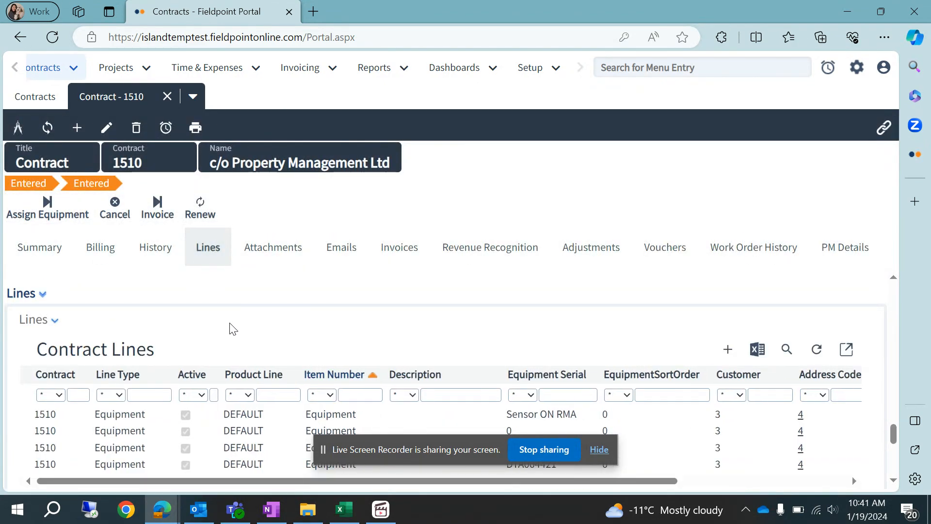
pyautogui.scroll(-2, 229, 327)
pyautogui.scroll(1, 230, 324)
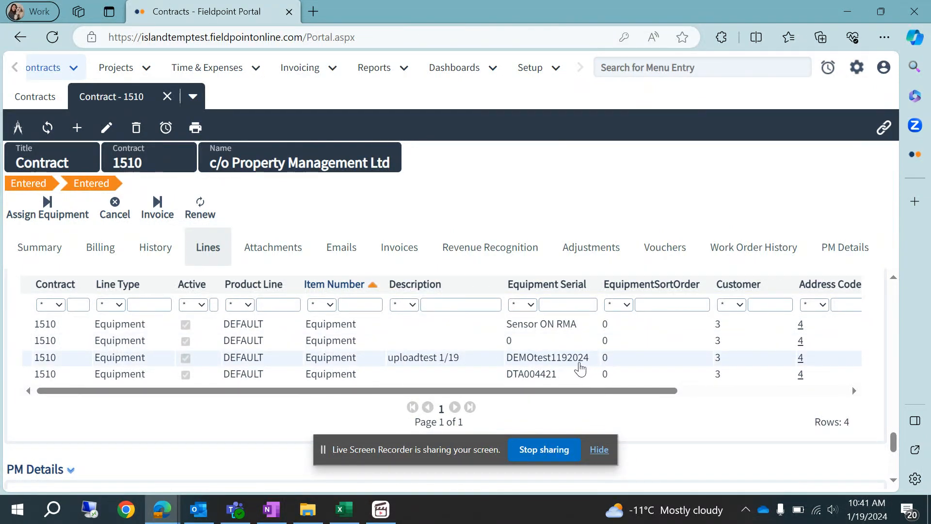
# Step: Open the contract line for serial DEMOtest1192024 and review its service location and entitlement codes
pyautogui.doubleClick(579, 361)
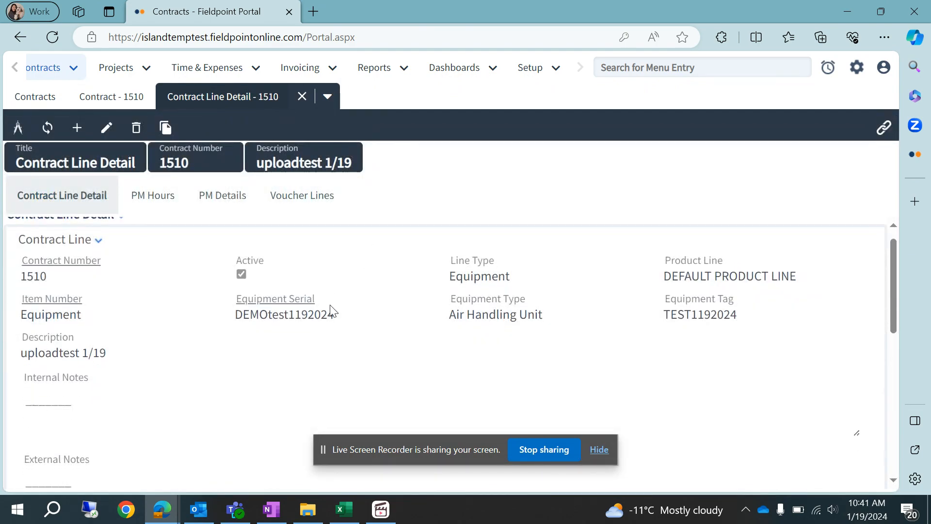
pyautogui.scroll(-3, 322, 319)
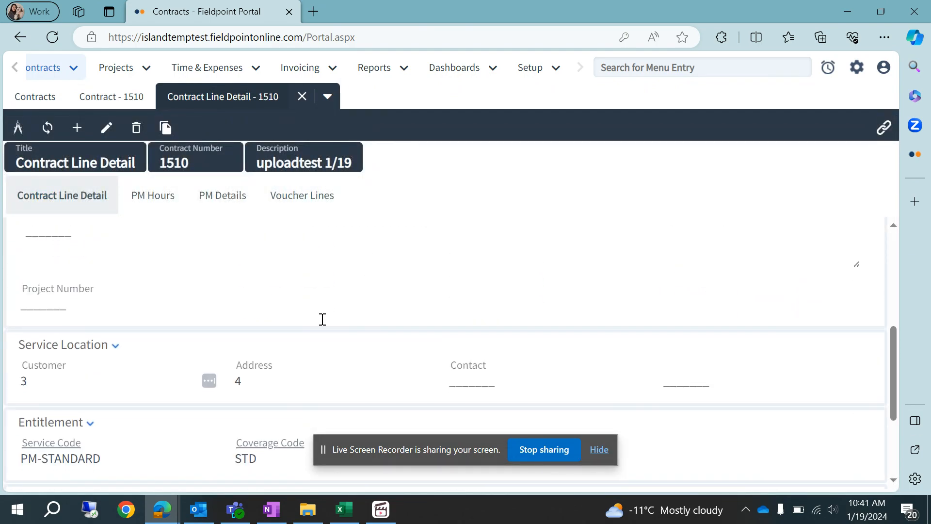
pyautogui.scroll(-2, 322, 324)
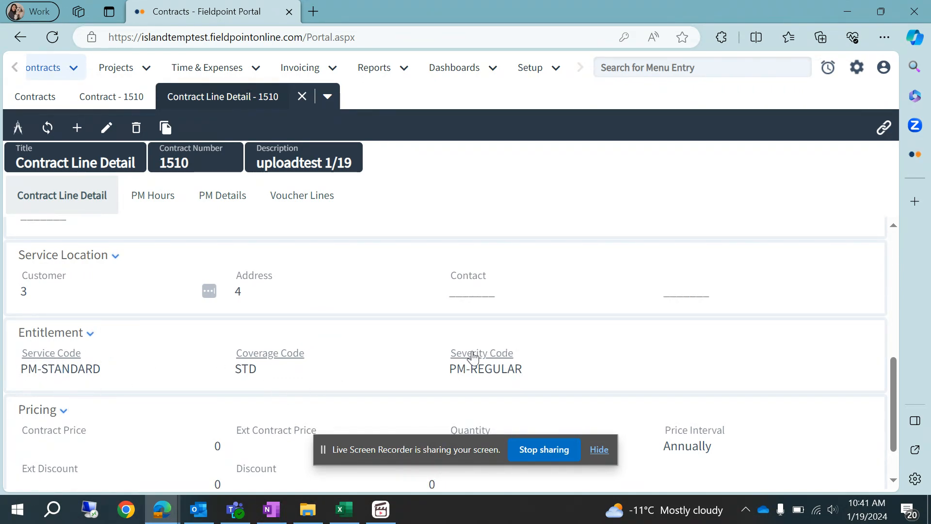
# Step: Check the contract line's pricing, close the line, and open the PM Manager from contract 1510's Coverage section
pyautogui.scroll(-1, 282, 355)
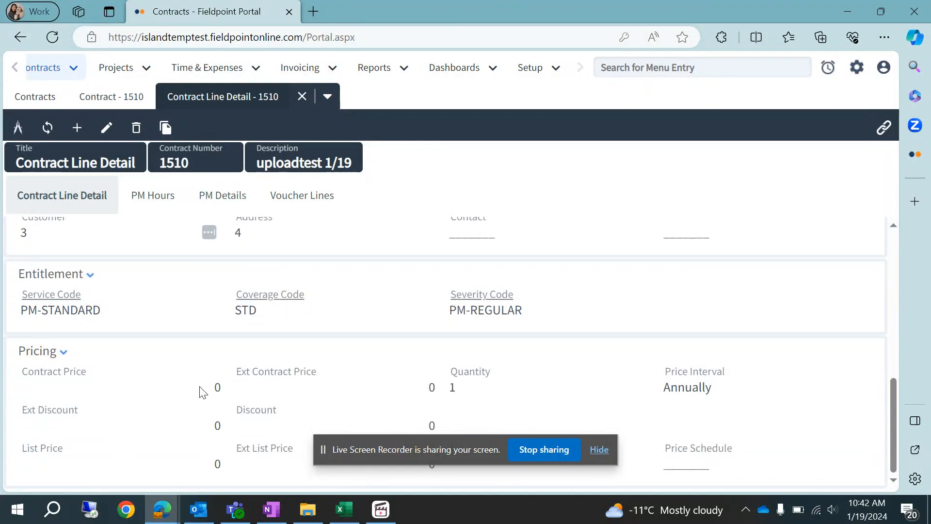
pyautogui.click(302, 96)
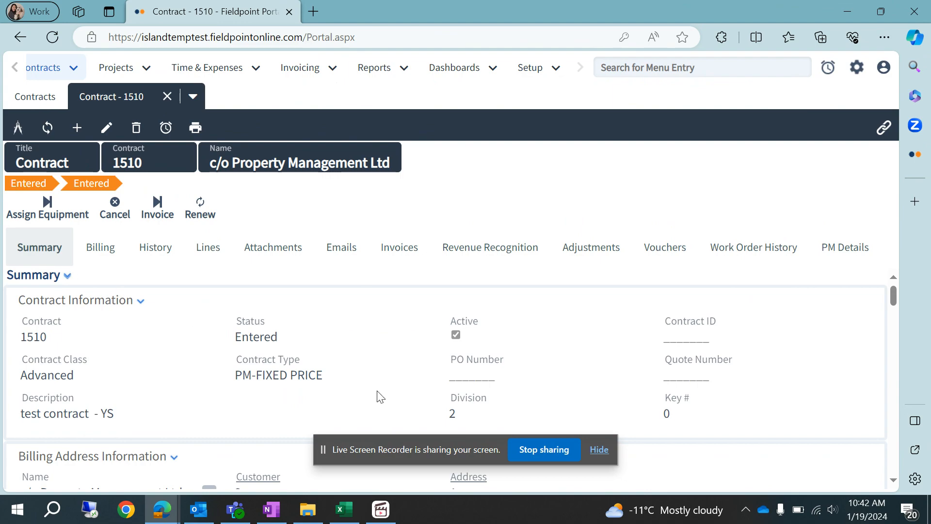
pyautogui.scroll(-8, 378, 393)
pyautogui.scroll(-3, 378, 391)
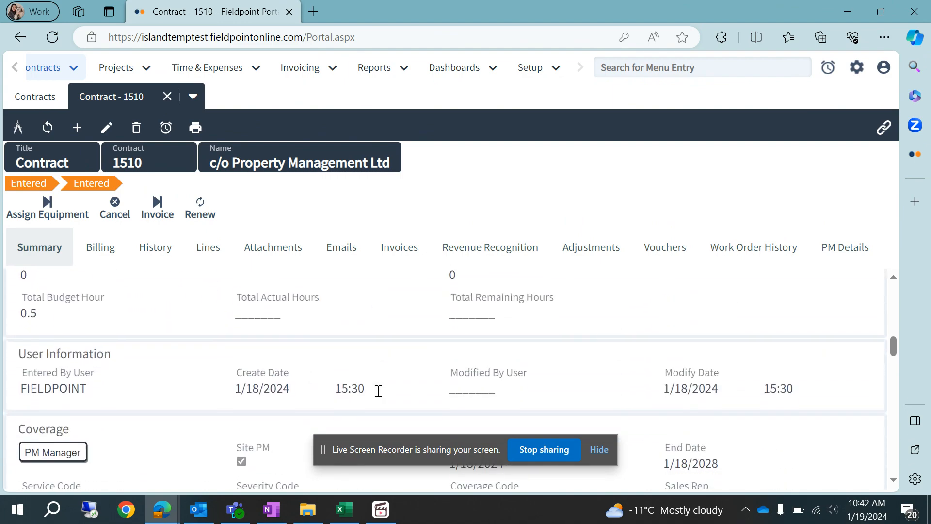
pyautogui.click(54, 461)
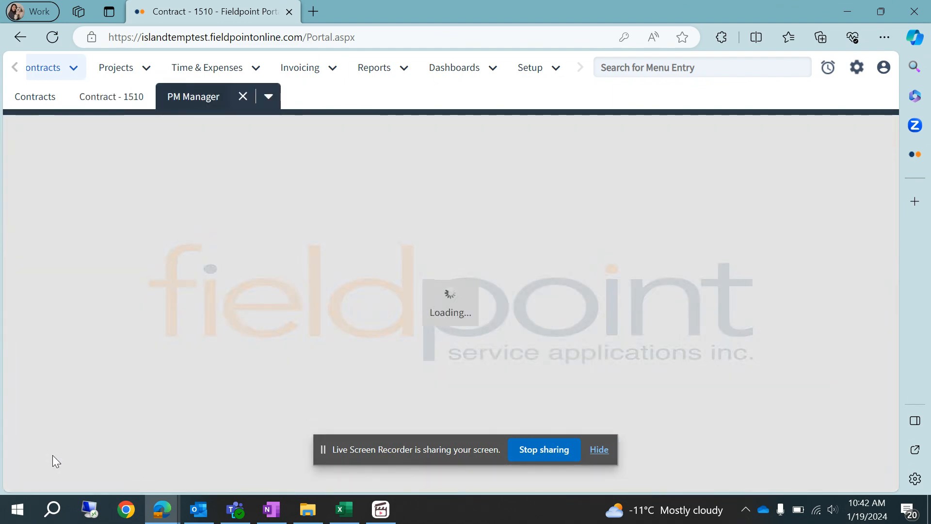
# Step: Find equipment TEST1192024 in the PM schedule, open its February 2024 PM entry, and review the description and summary fields
pyautogui.scroll(-1, 464, 249)
pyautogui.scroll(-1, 464, 249)
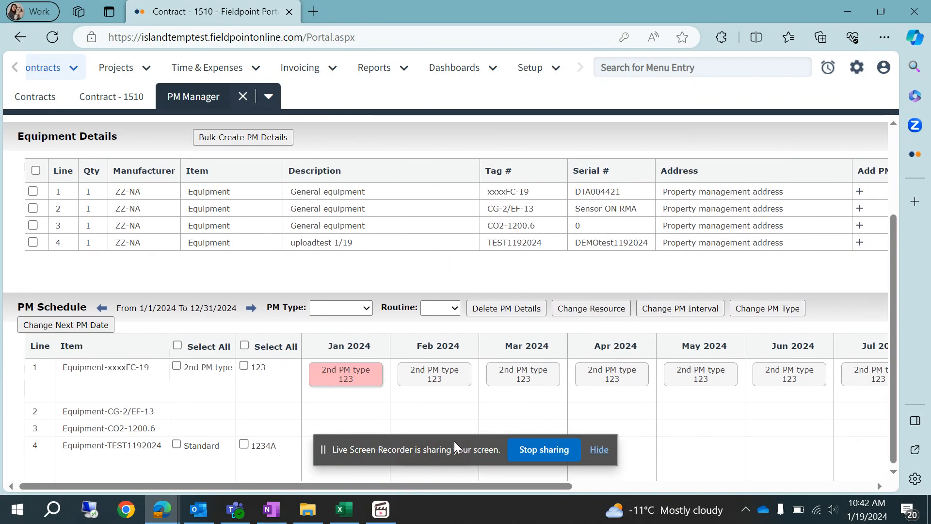
pyautogui.moveTo(323, 454); pyautogui.dragTo(450, 271)
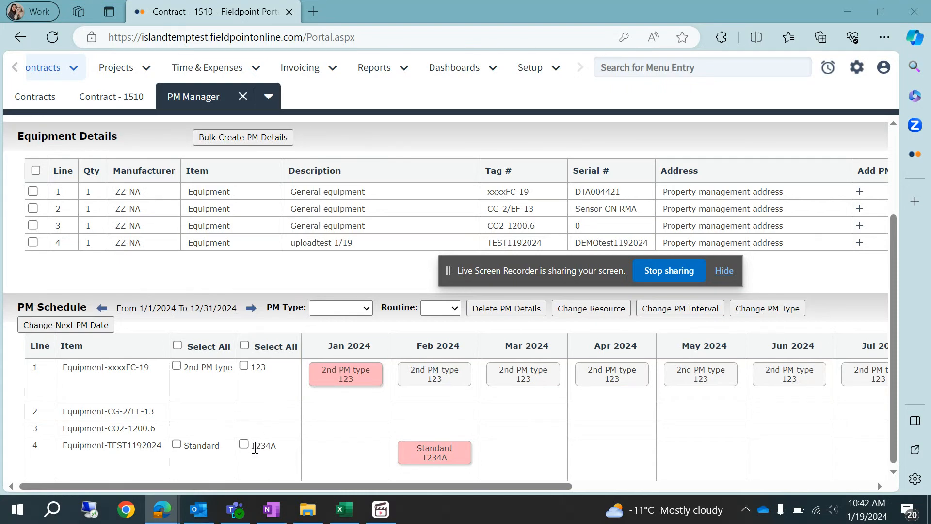
pyautogui.doubleClick(435, 451)
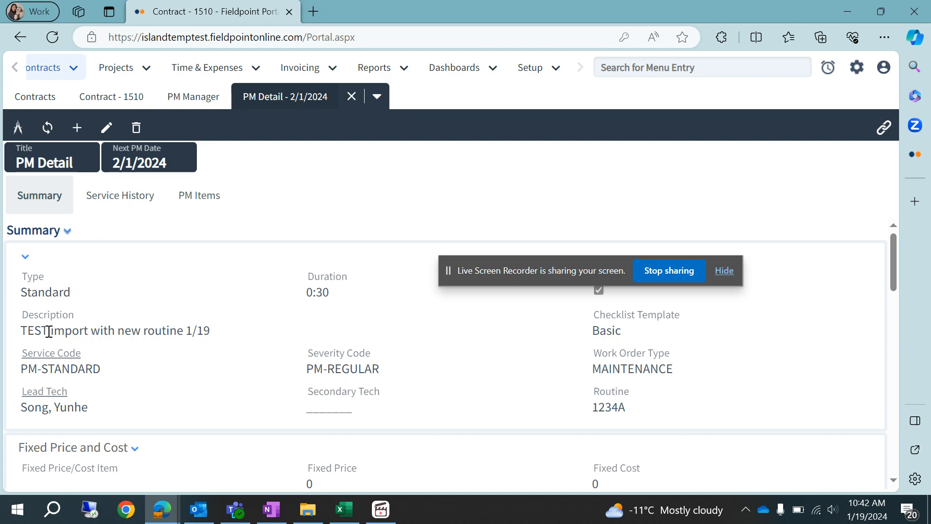
pyautogui.moveTo(49, 332); pyautogui.dragTo(196, 336)
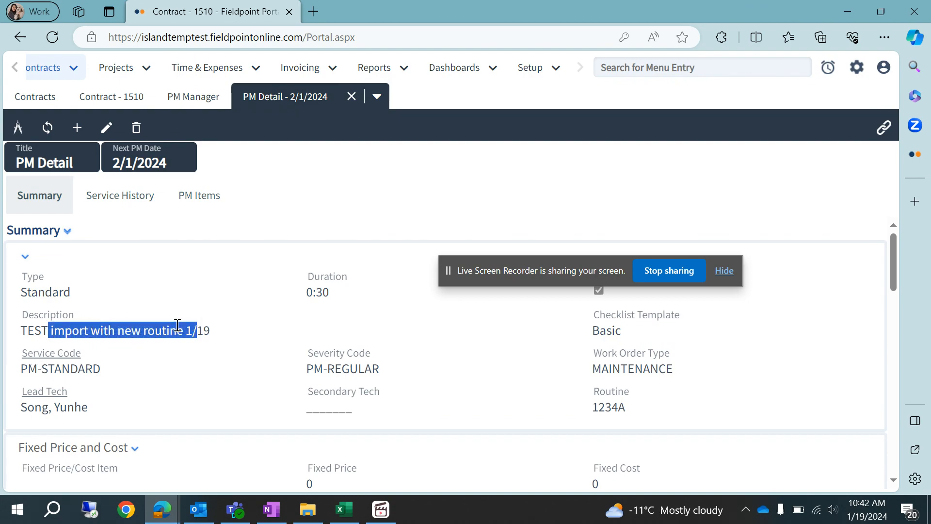
pyautogui.click(194, 327)
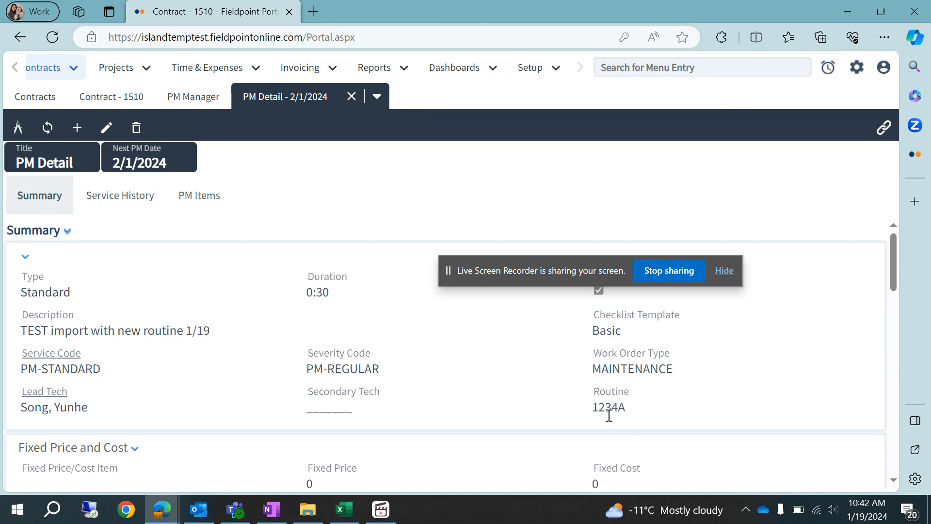
# Step: Examine the PM detail's fixed price and cost section and check which user entered the record
pyautogui.scroll(-2, 413, 355)
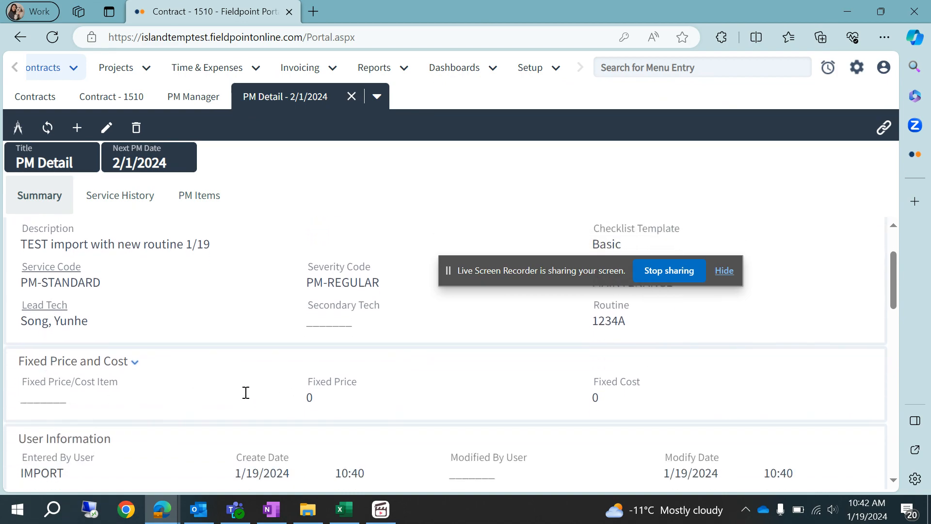
pyautogui.scroll(-2, 368, 417)
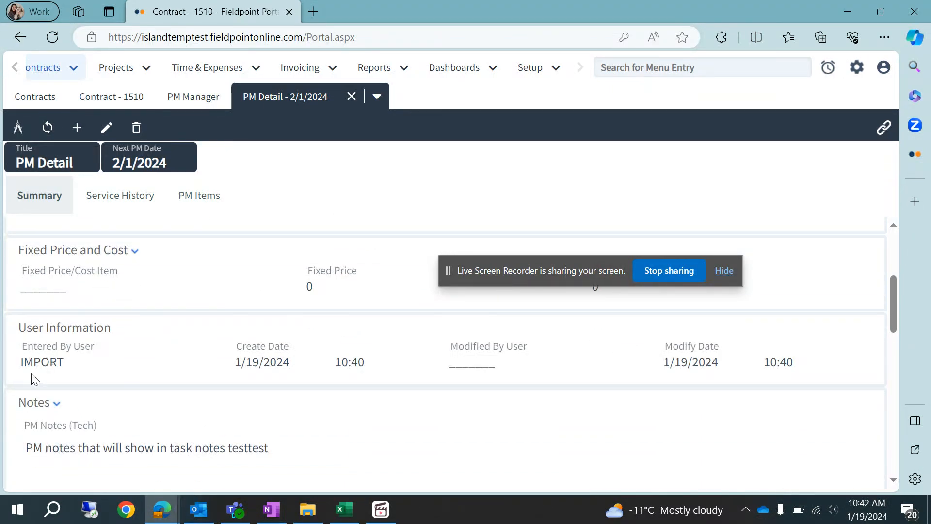
pyautogui.moveTo(18, 362); pyautogui.dragTo(58, 363)
pyautogui.click(58, 363)
pyautogui.scroll(-1, 263, 455)
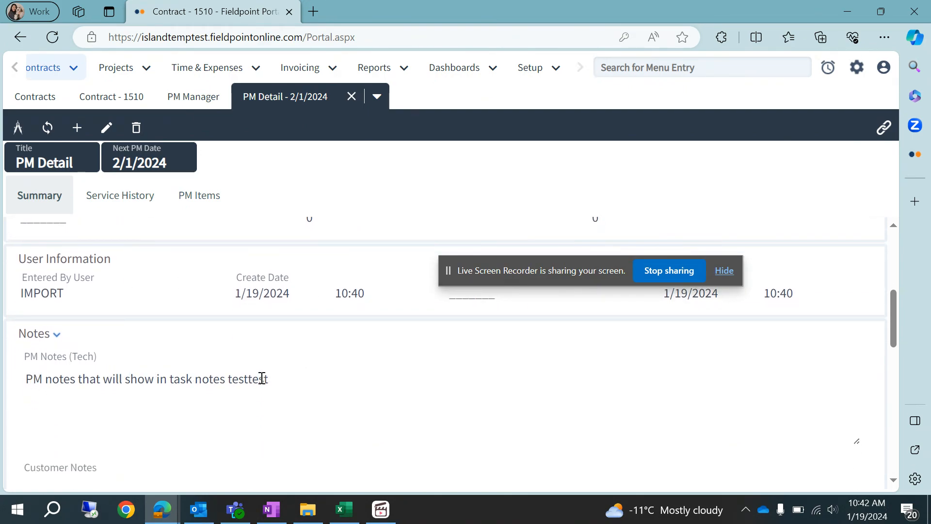
# Step: Review the PM detail's technician and customer notes, next PM date, and interval
pyautogui.scroll(-2, 288, 379)
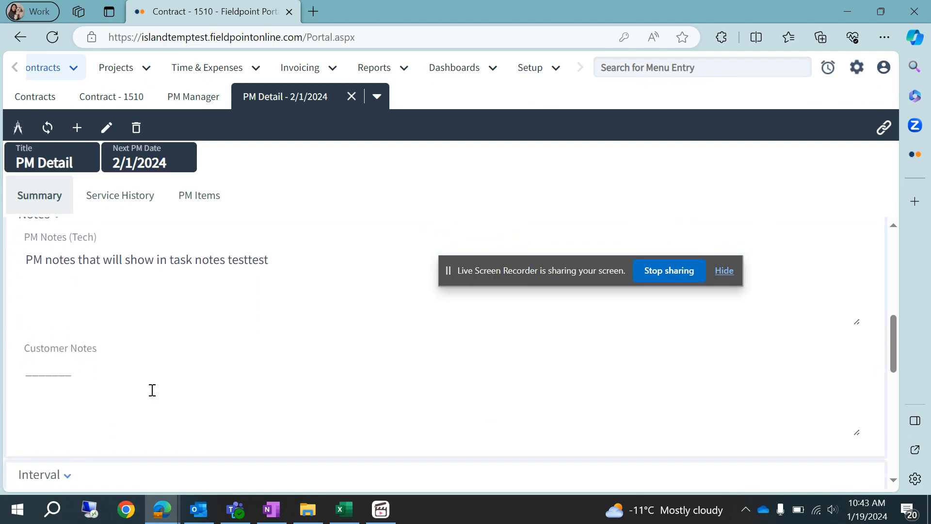
pyautogui.scroll(-2, 127, 379)
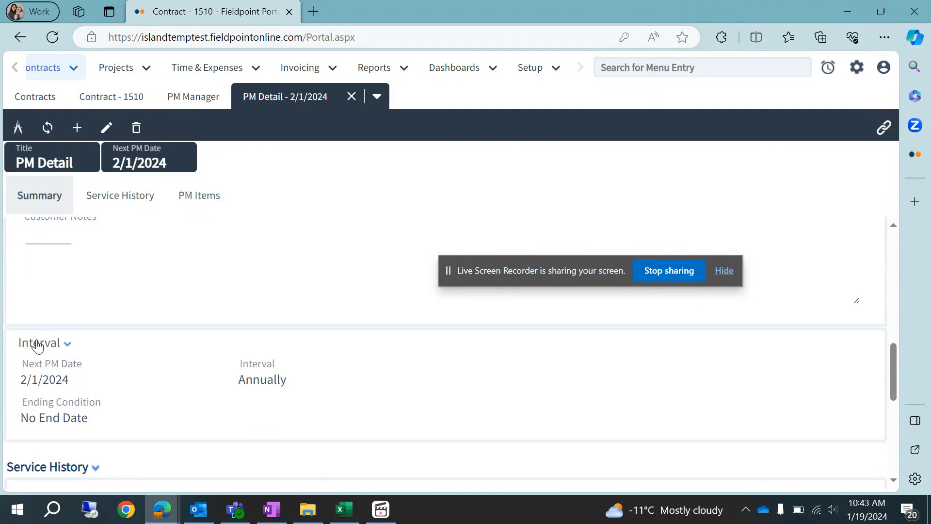
pyautogui.moveTo(21, 382)
pyautogui.mouseDown()
pyautogui.moveTo(43, 381)
pyautogui.moveTo(27, 381)
pyautogui.mouseUp()
pyautogui.click(271, 388)
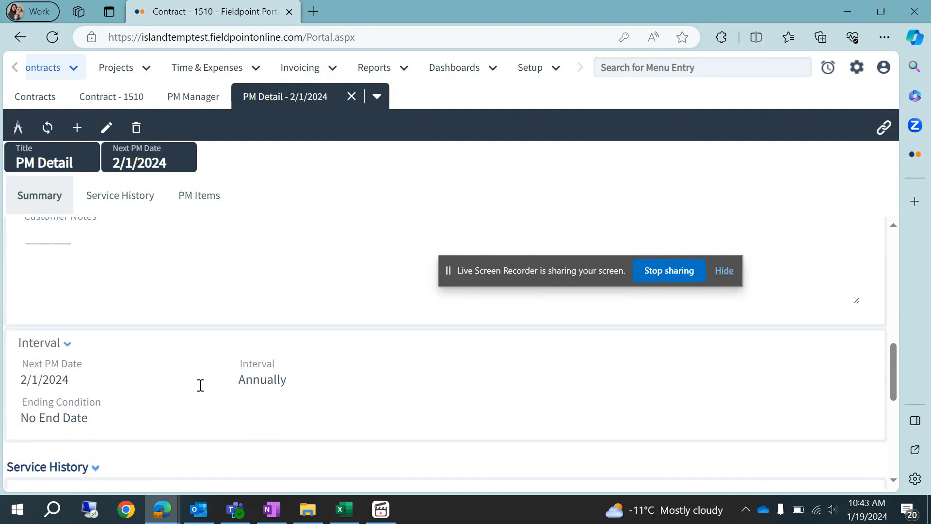